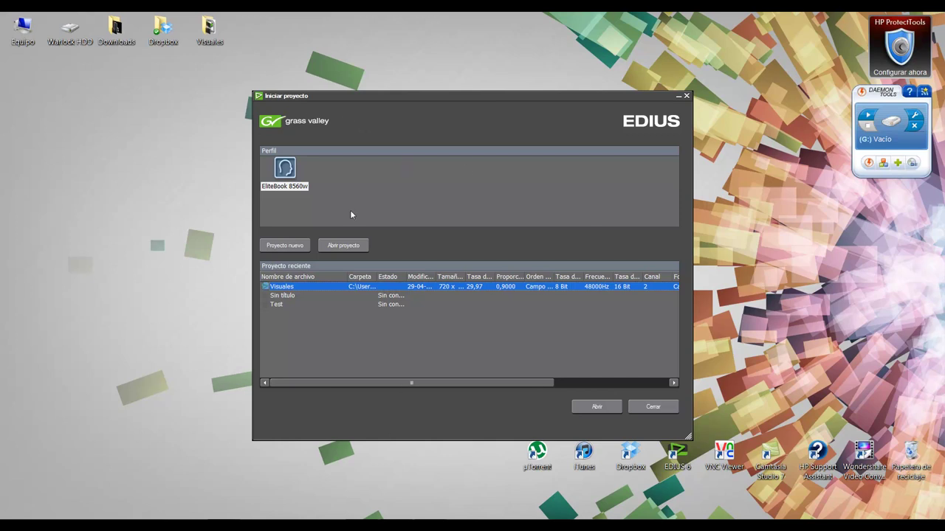
- Start a new project named Visuales with customized settings
left_click(295, 250)
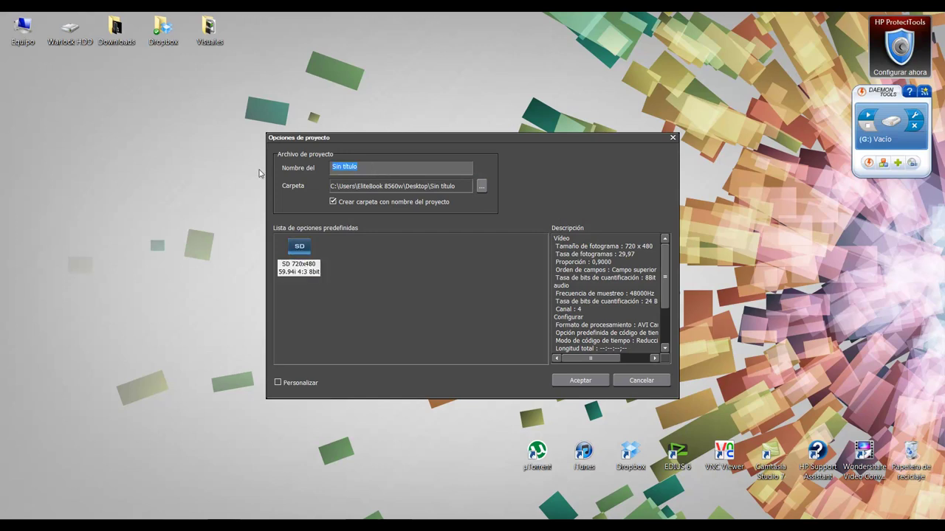
type("Visuales")
left_click(278, 383)
left_click(588, 381)
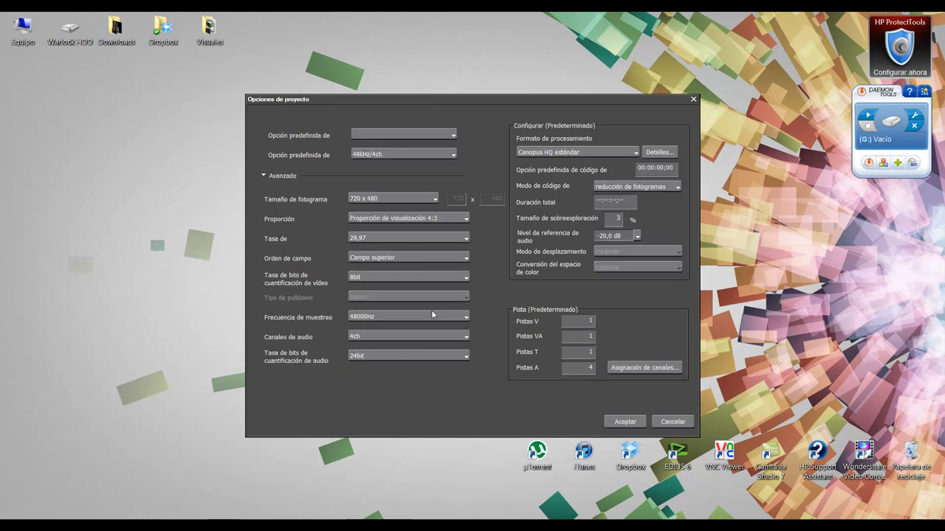
- Set the project's video preset to SD NTSC DV 720 x 480 59.94i 4:3, audio preset to 48kHz/2ch and audio quantization to 16bit
left_click(395, 135)
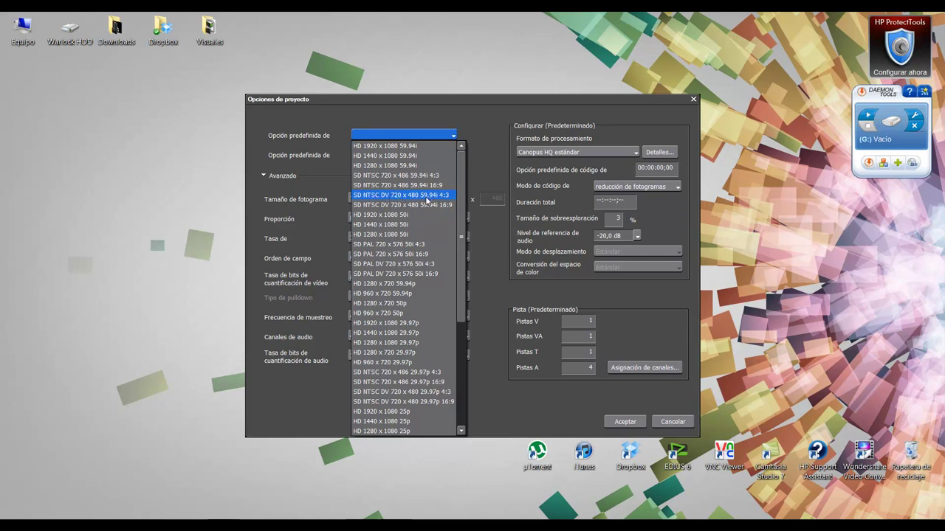
left_click(449, 196)
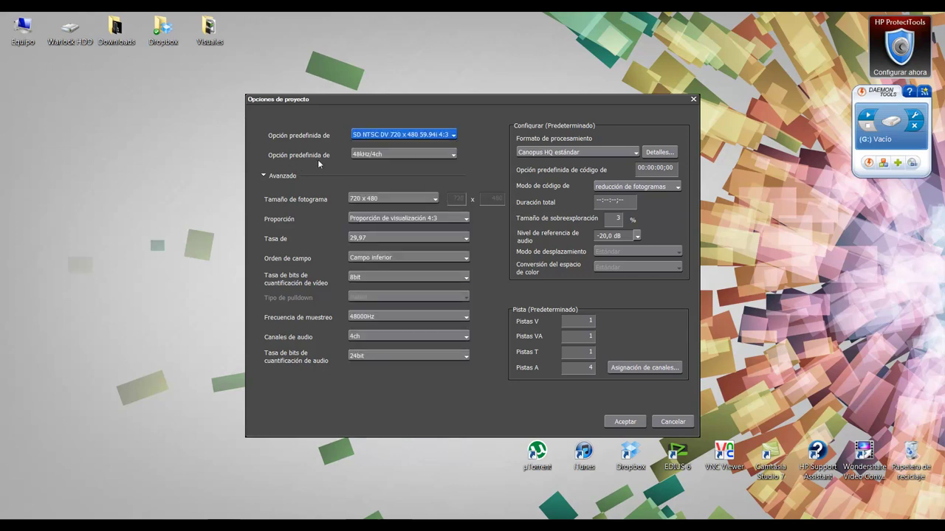
left_click(364, 155)
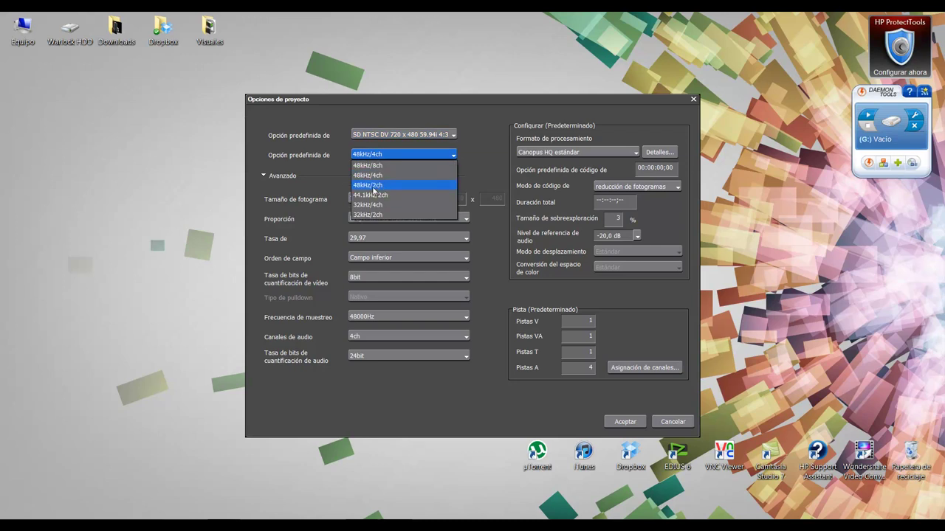
left_click(376, 186)
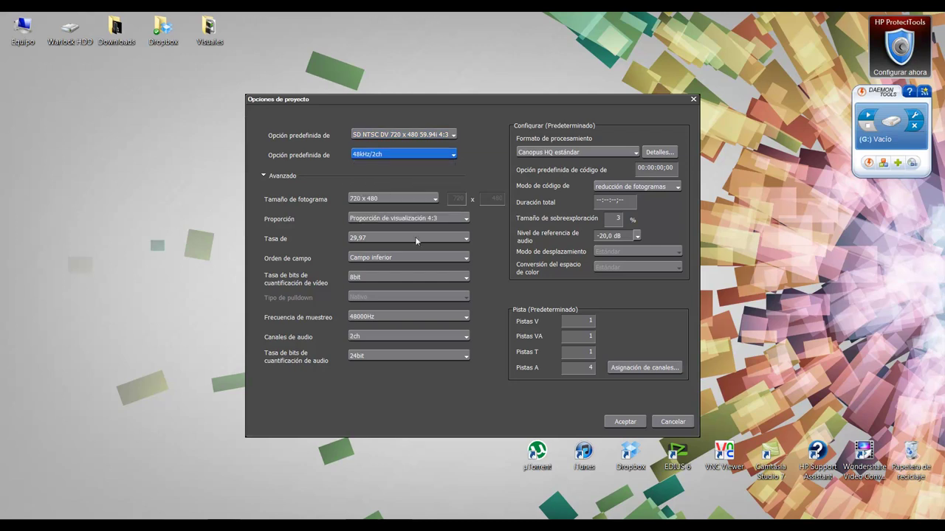
left_click(361, 358)
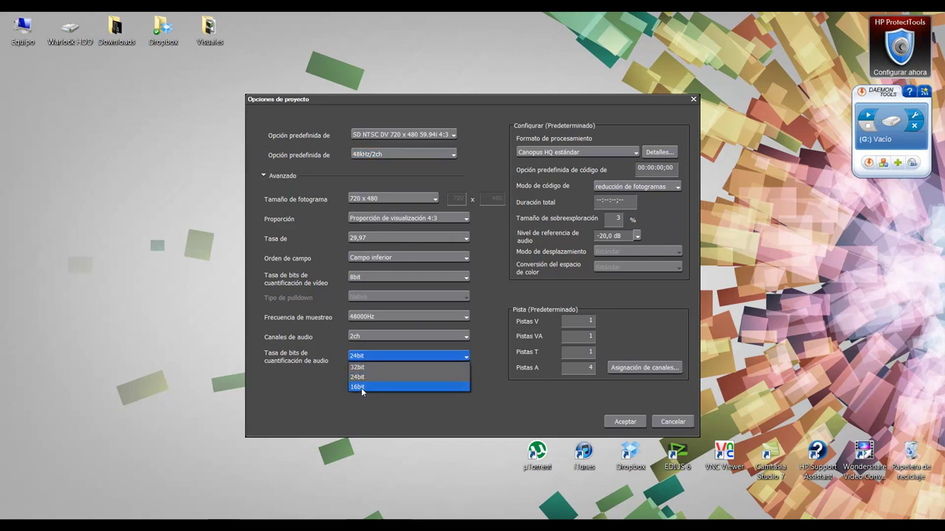
left_click(362, 387)
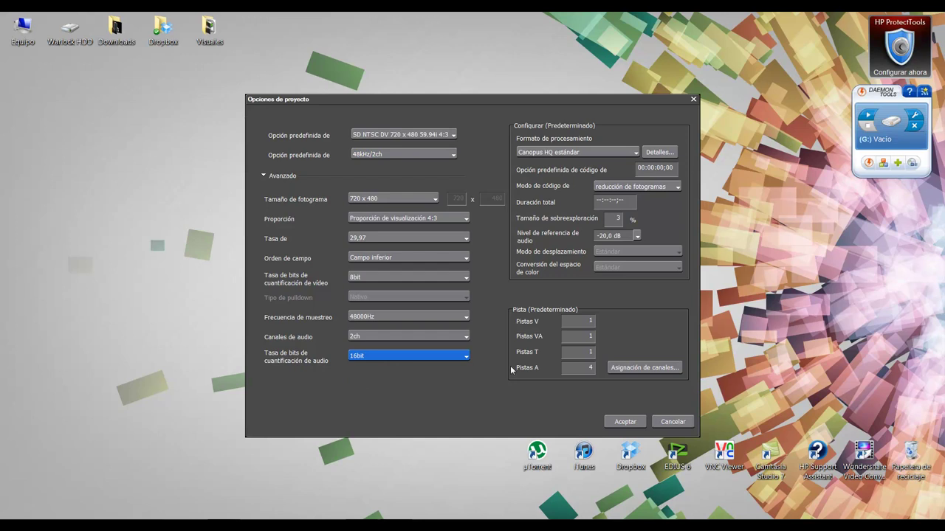
- Set the default tracks to 0 V, 2 VA, 1 T and 2 A, and create the project, overwriting the existing file
key("Tab")
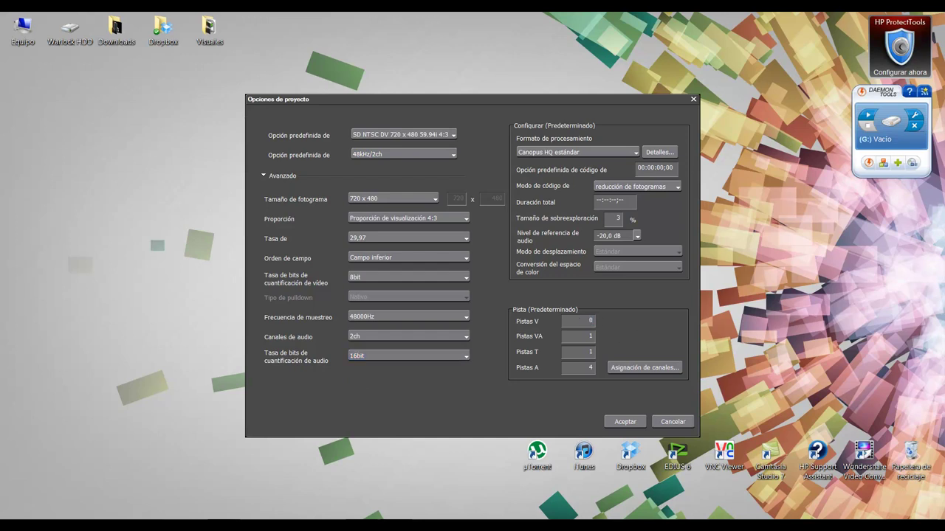
key("Tab")
left_click(583, 372)
left_click(627, 425)
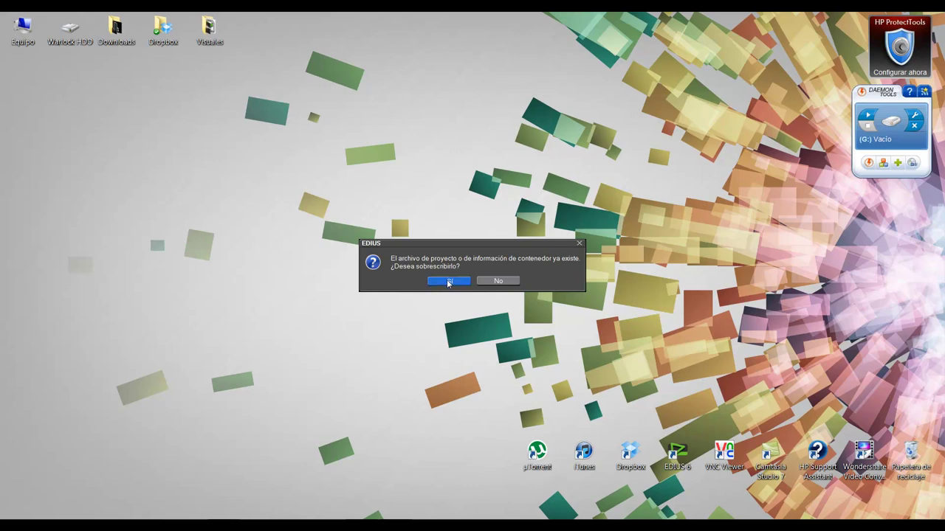
left_click(448, 283)
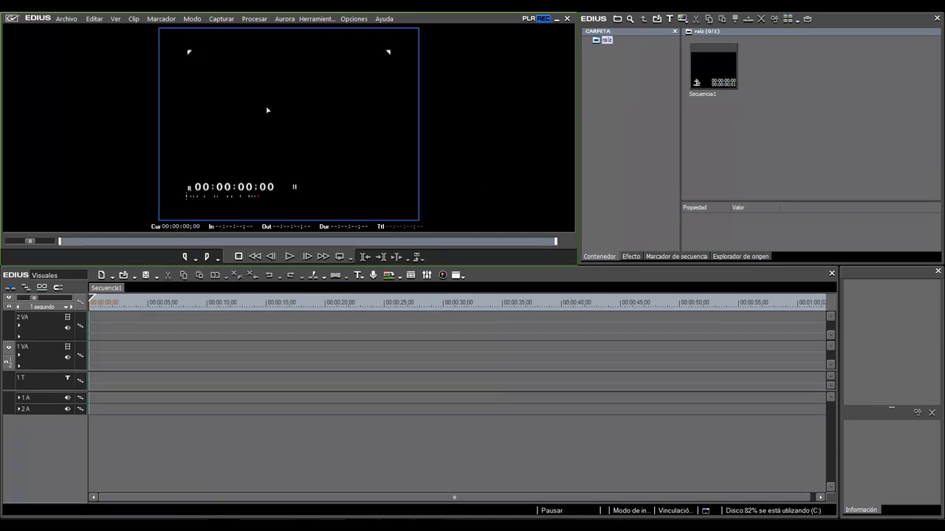
- Set the playback buffer size to 512 MB in the system settings and apply it
left_click(361, 20)
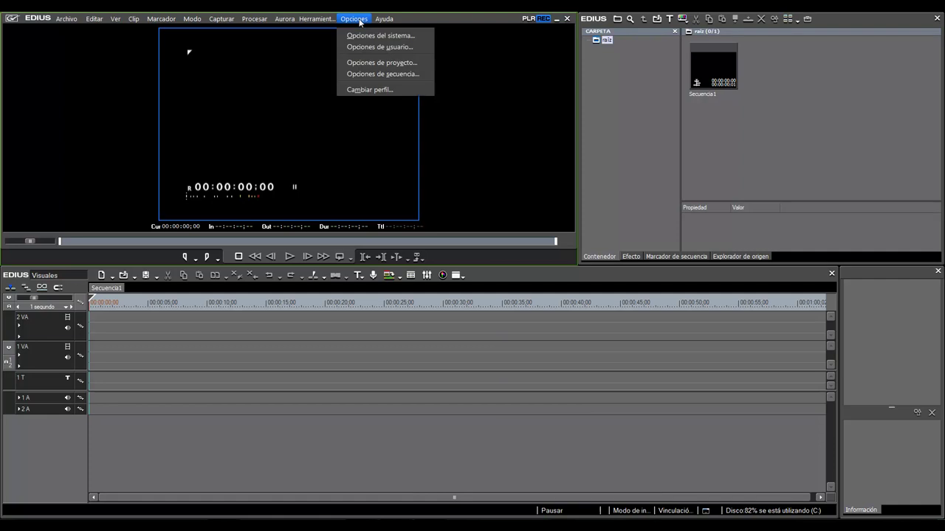
left_click(369, 35)
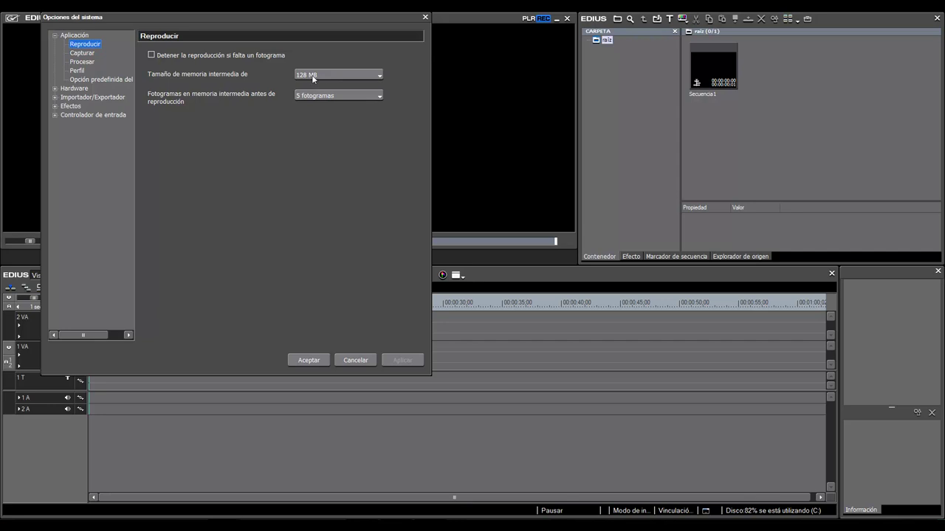
left_click(336, 73)
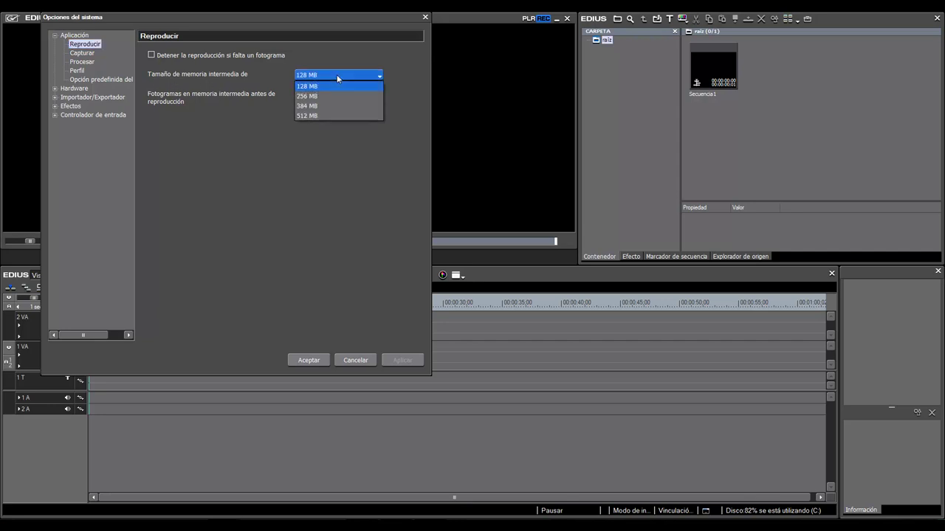
left_click(308, 116)
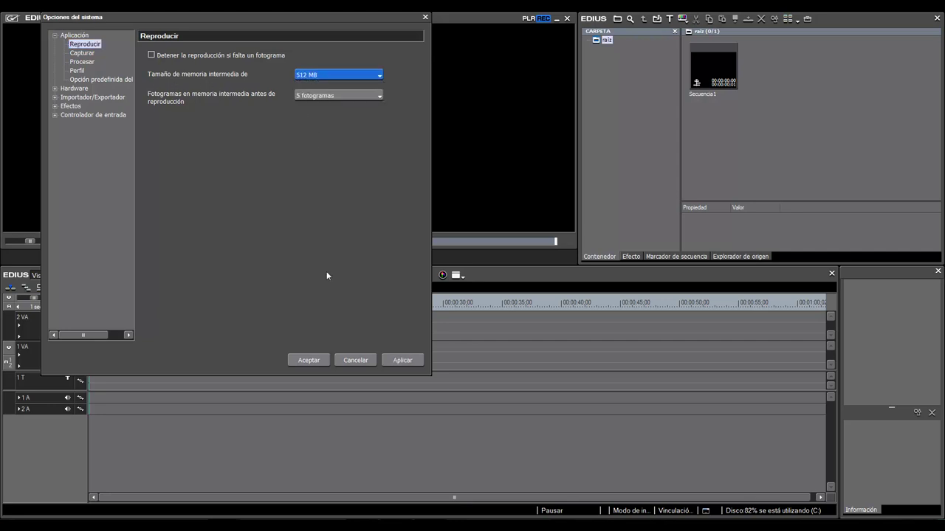
left_click(397, 361)
left_click(316, 363)
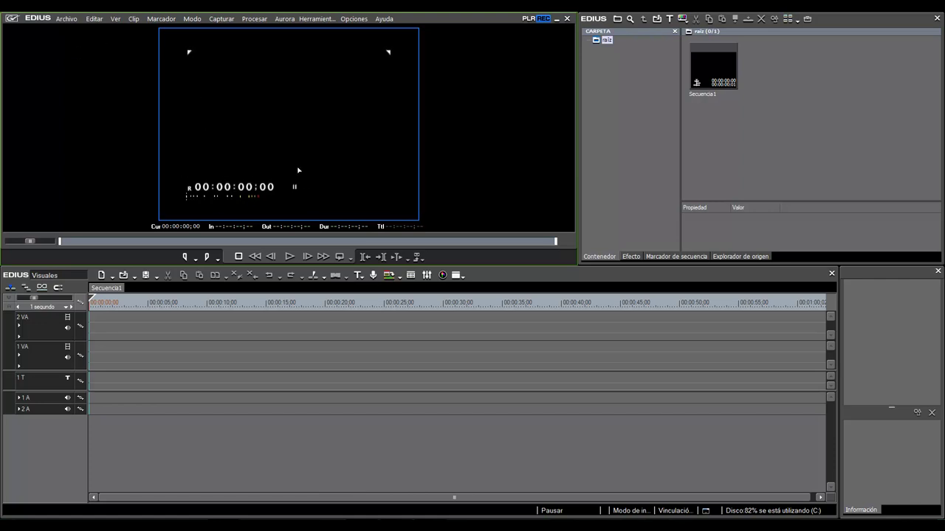
- Switch the preview window to dual mode
left_click(95, 18)
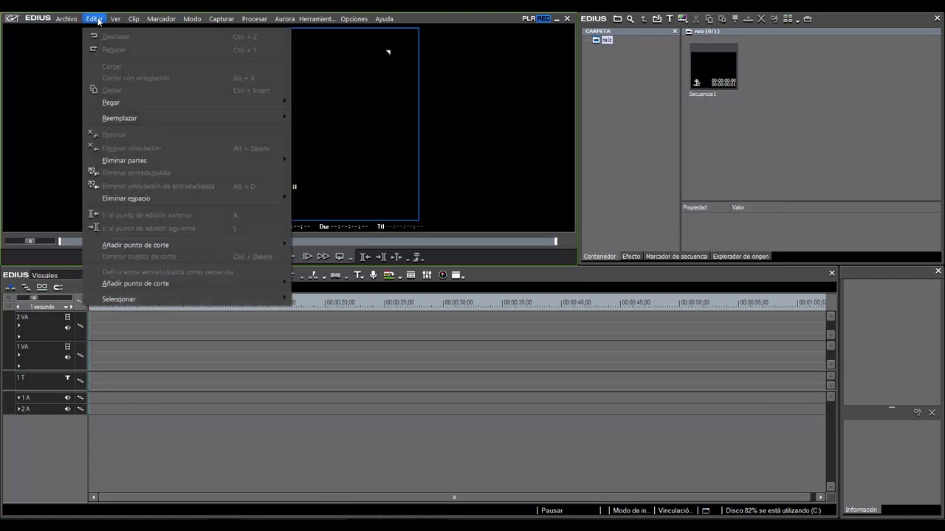
mouse_move(115, 21)
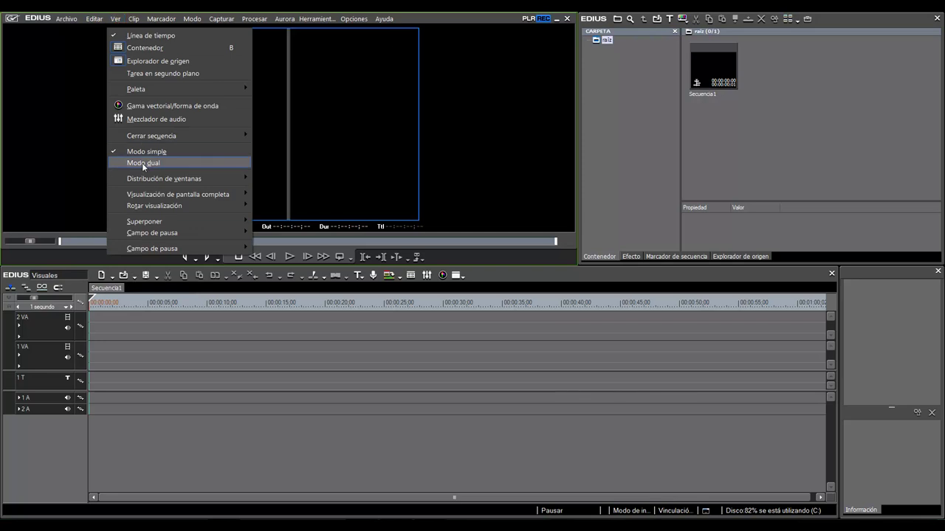
left_click(144, 163)
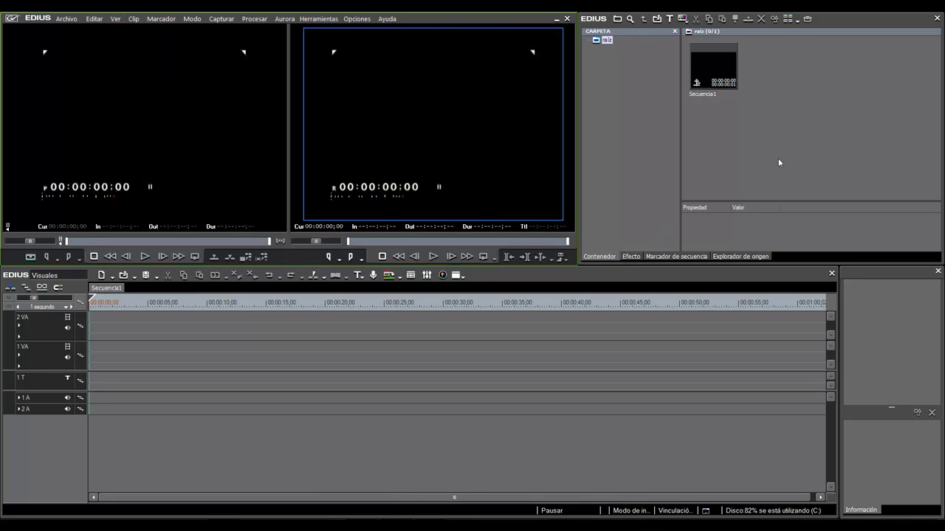
- Import the clip Loom By Polynoid [HD] from the Visuales folder into the bin
double_click(809, 103)
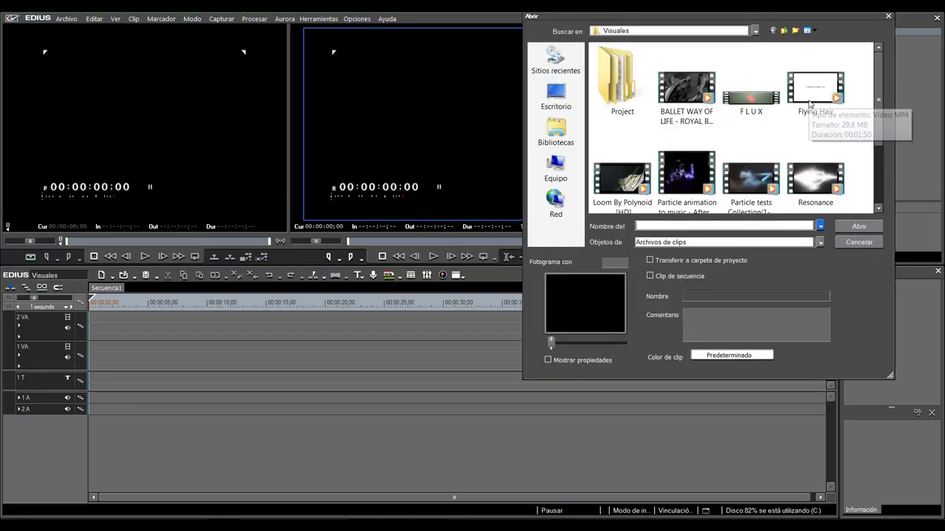
left_click_drag(885, 129, 885, 190)
left_click(609, 58)
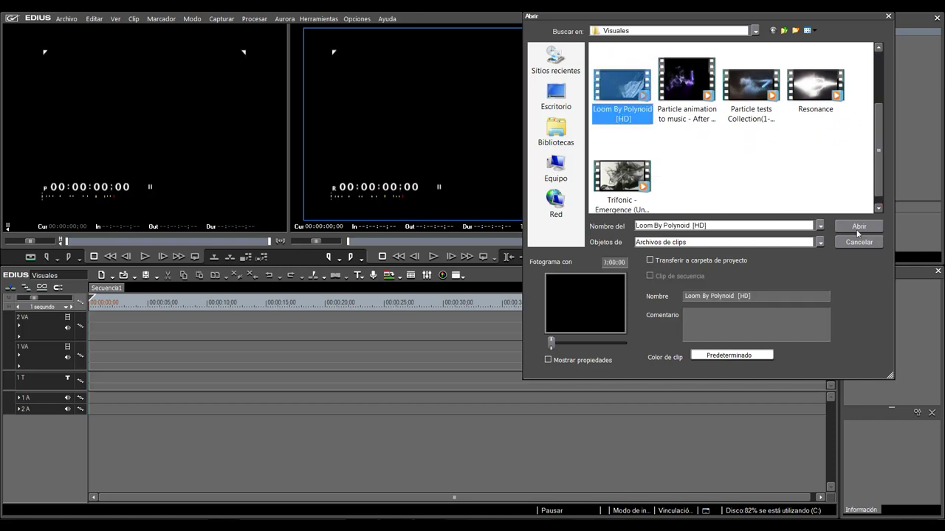
left_click(861, 226)
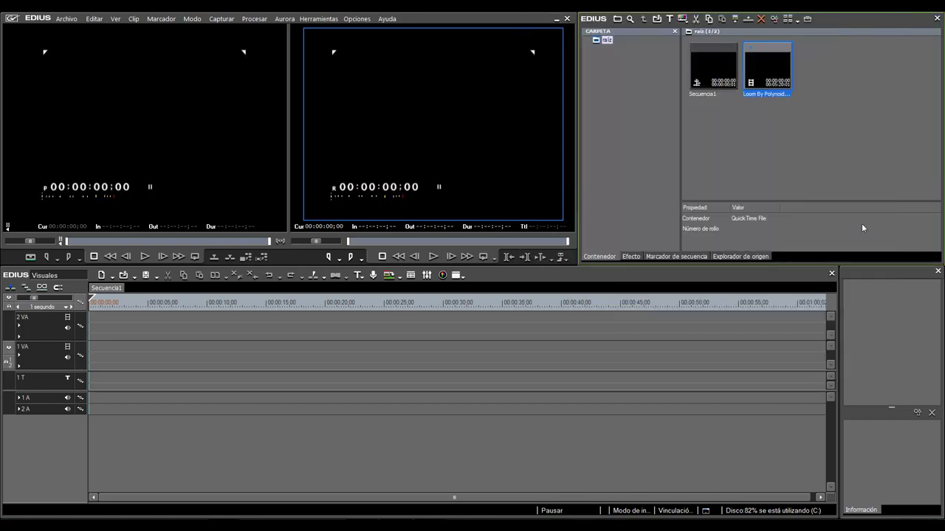
- Load the Loom By Polynoid [HD] clip in the player and mark its In point at 00:01:53;24
double_click(770, 65)
left_click_drag(84, 244, 136, 245)
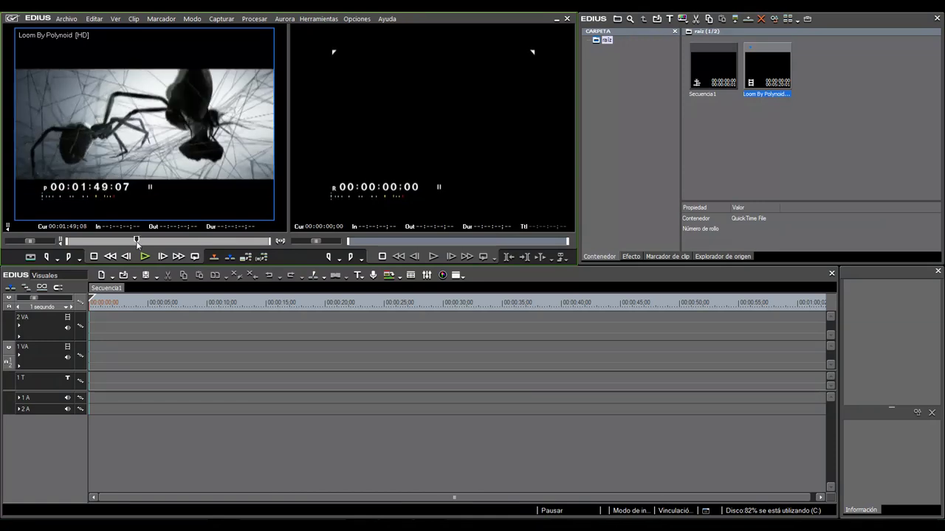
key("space")
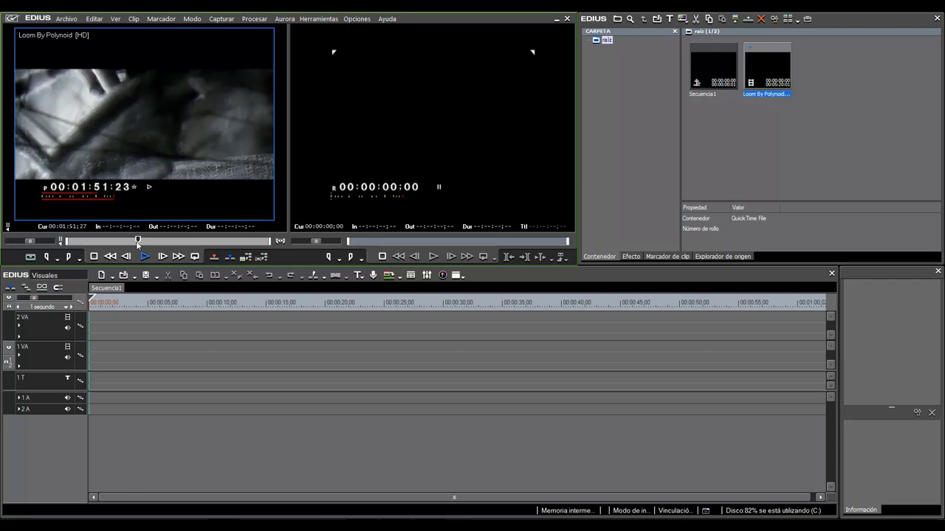
key("space")
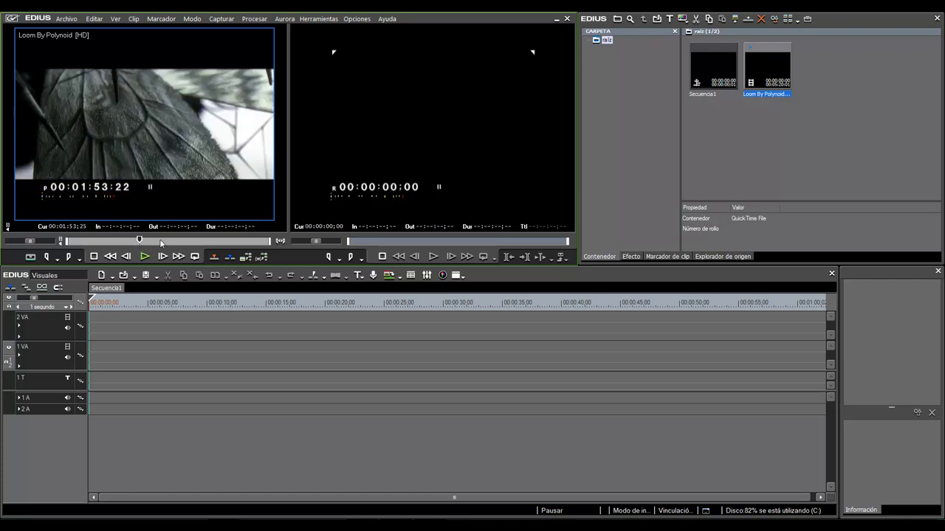
mouse_move(139, 243)
left_mouse_down()
mouse_move(159, 244)
mouse_move(140, 243)
left_mouse_up()
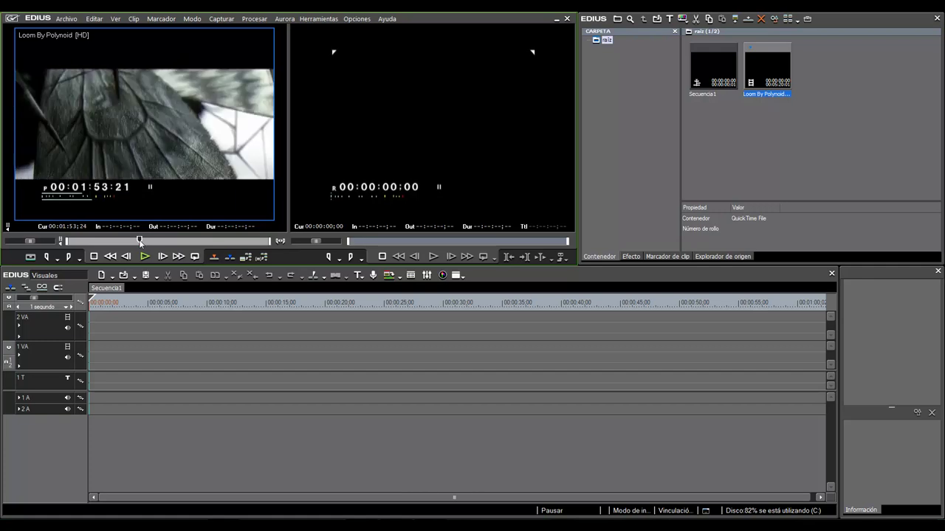
key("i")
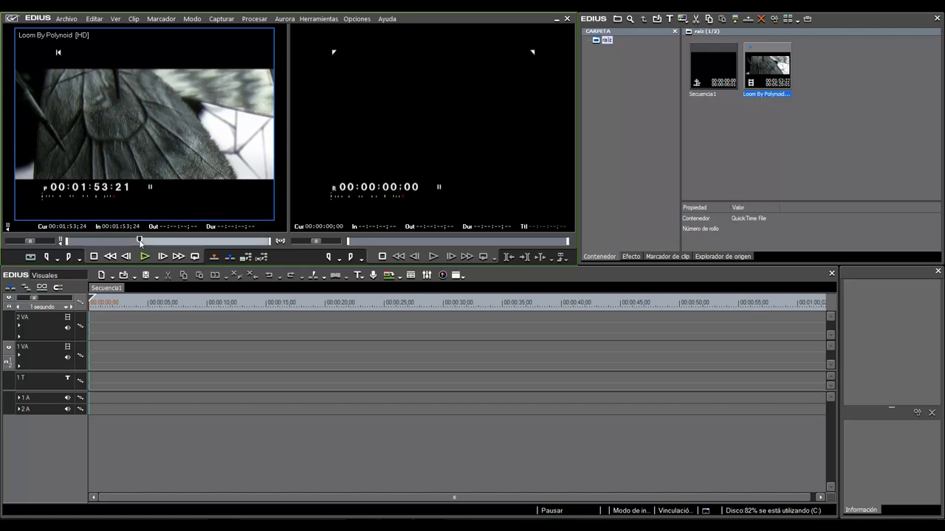
- Play the source clip onward, fine-tune the position frame by frame and mark the Out point at 00:02:03;19
key("space")
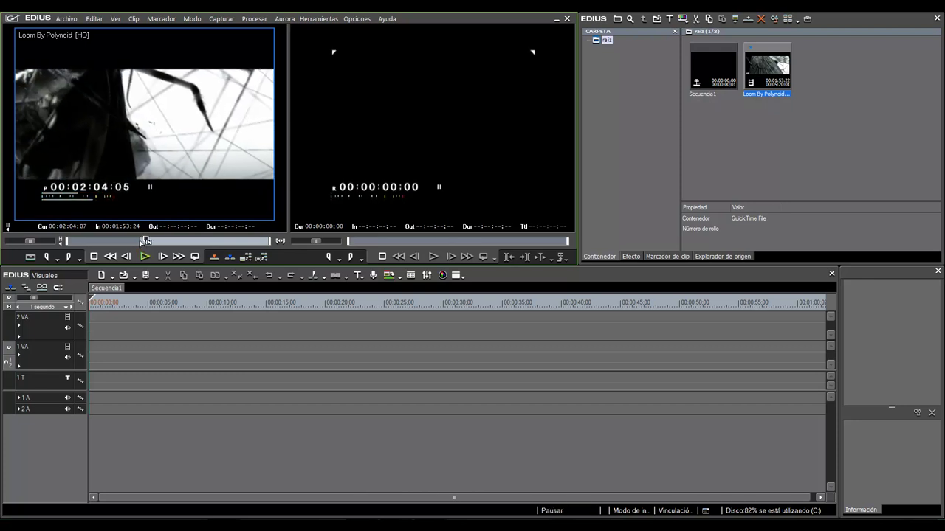
key("Left")
key("Left")
key("Left")
key("Left")
key("Left")
key("Left")
key("Right")
key("Right")
key("Right")
key("Left")
key("Left")
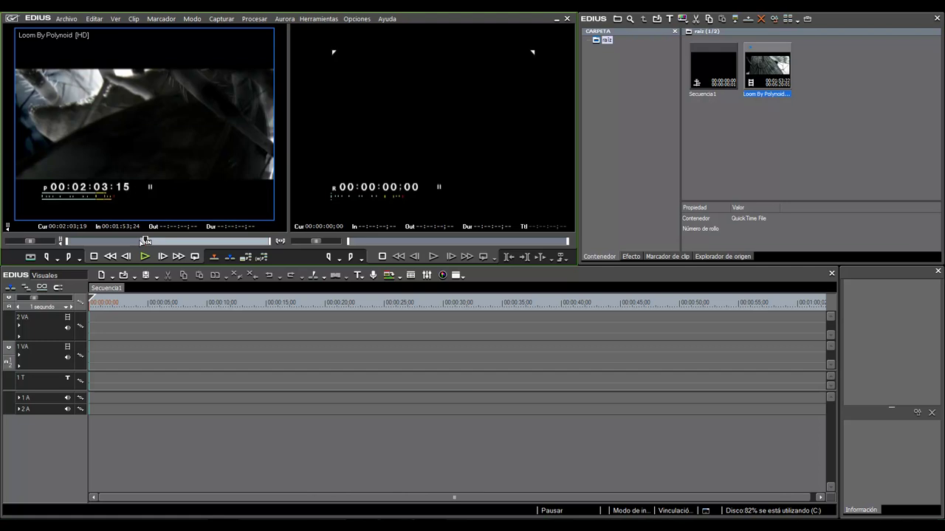
key("o")
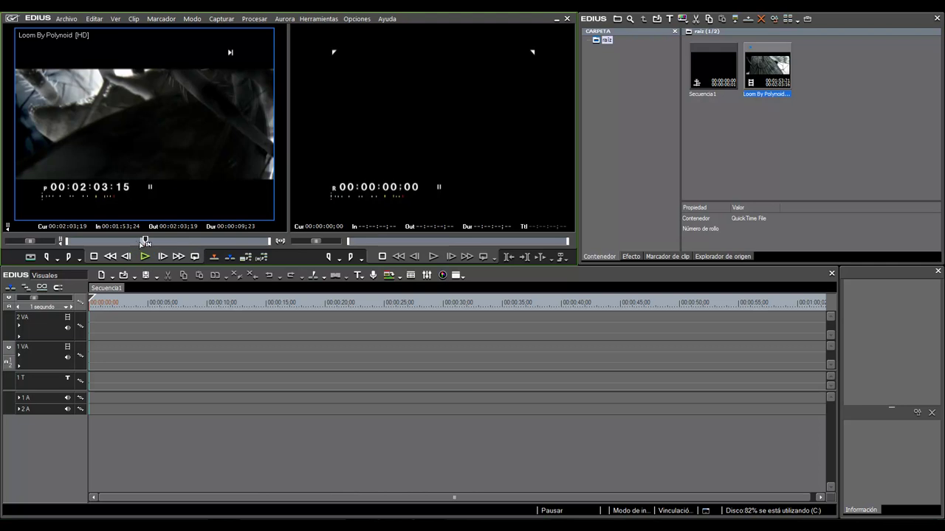
- Insert the marked clip section at the start of track 1 VA and fit the timeline scale to the sequence
left_click(213, 258)
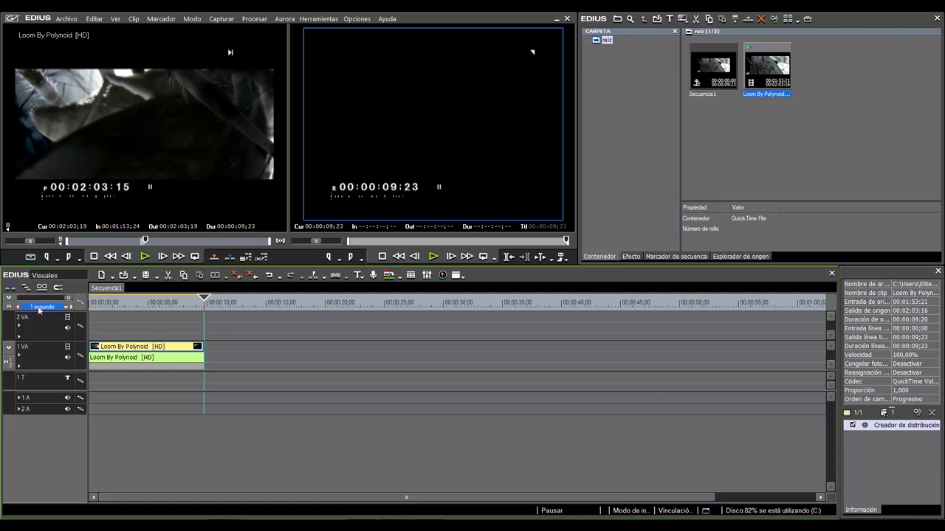
left_click(38, 308)
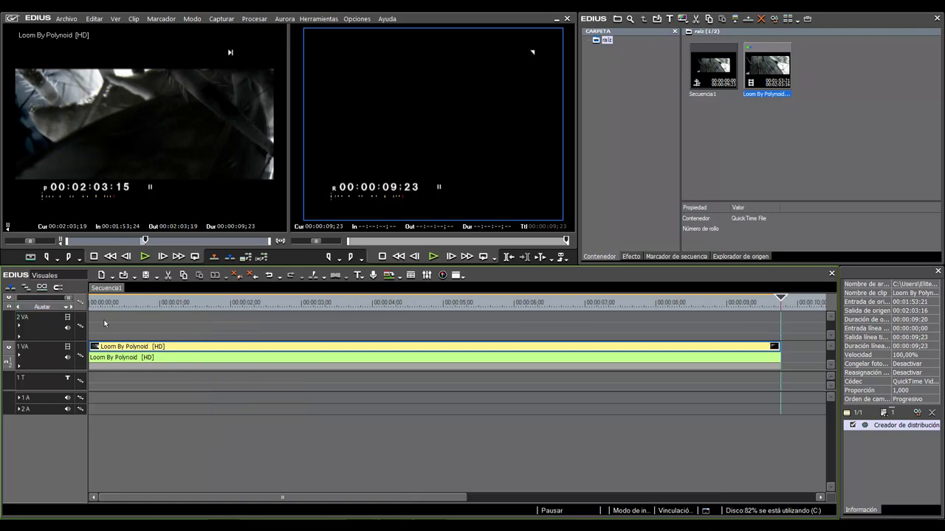
- Loop-play the sequence, stop playback and place the timeline cursor at about 00:00:05;04
left_click(484, 258)
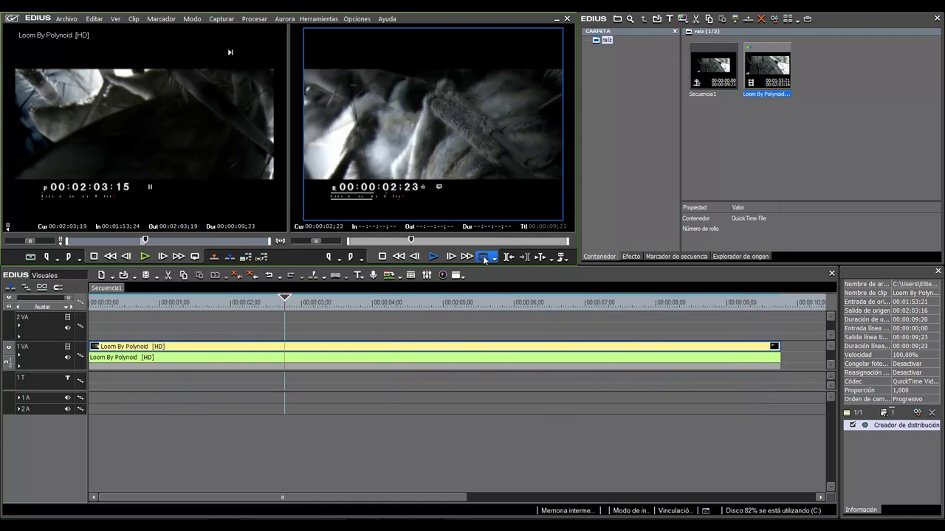
left_click(382, 257)
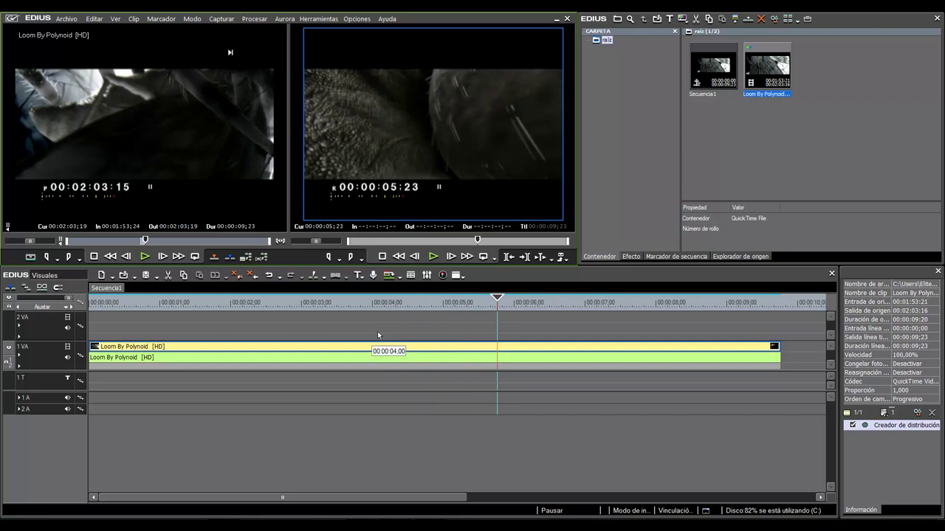
left_click_drag(499, 304, 454, 308)
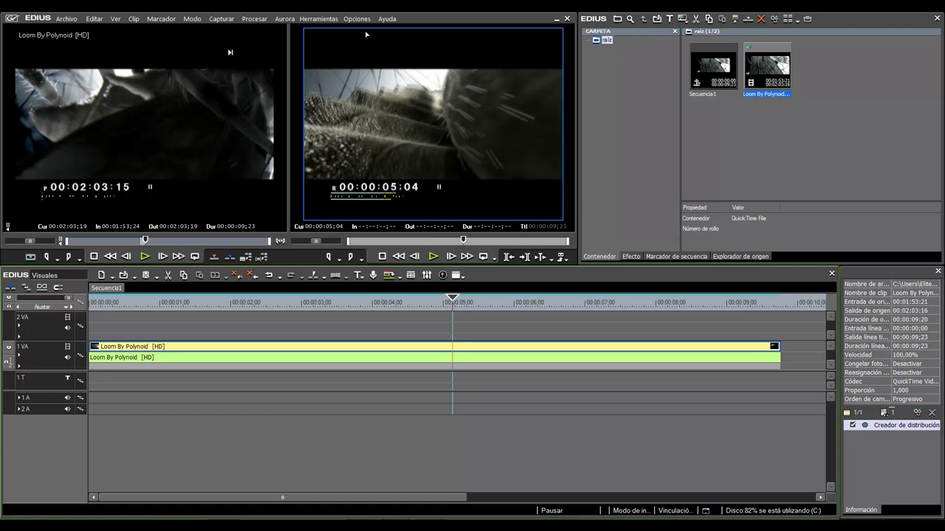
left_click_drag(452, 299, 435, 299)
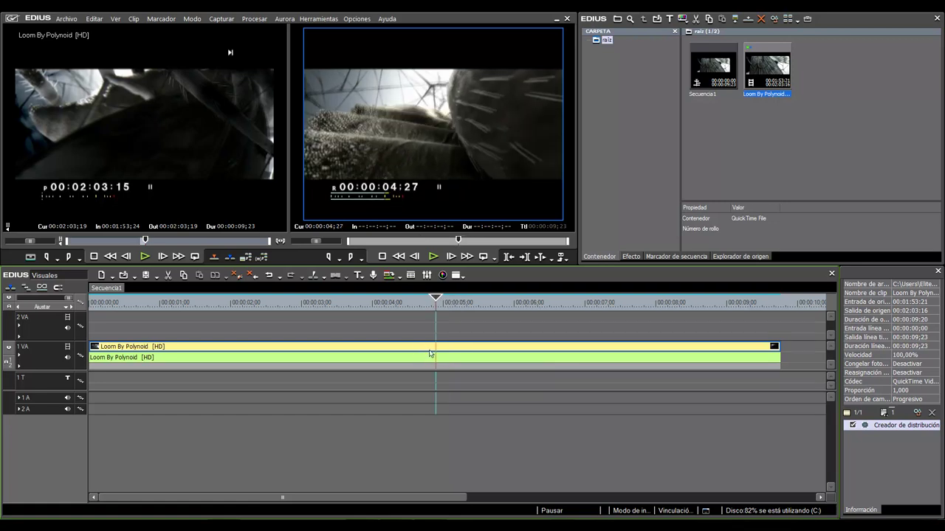
left_click(420, 350)
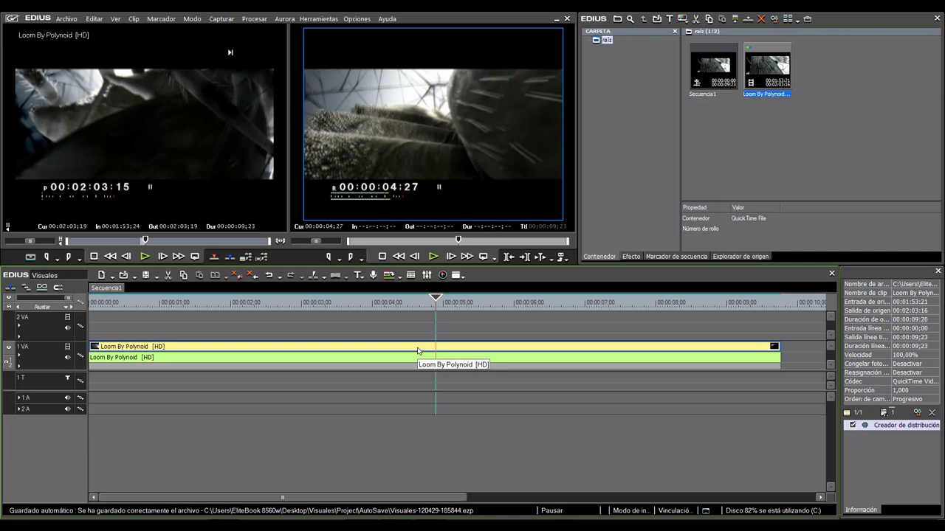
key("F7")
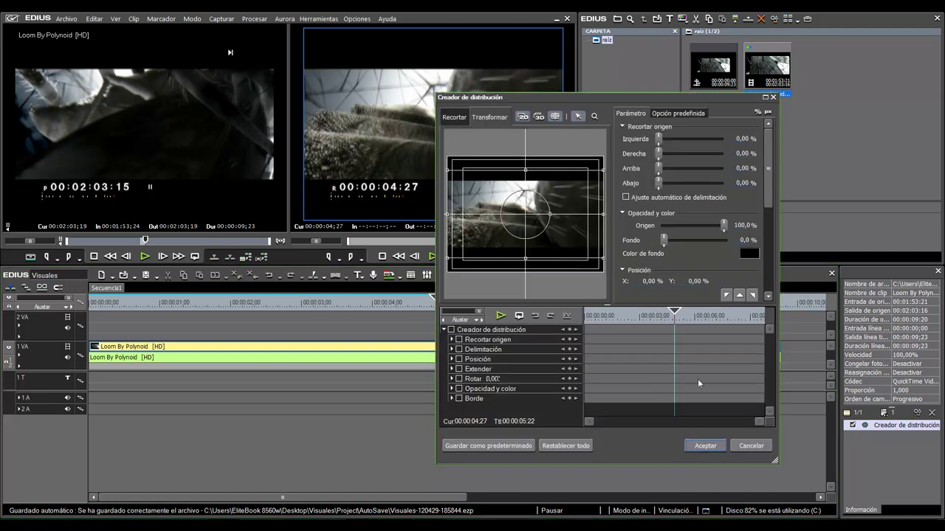
left_click(751, 445)
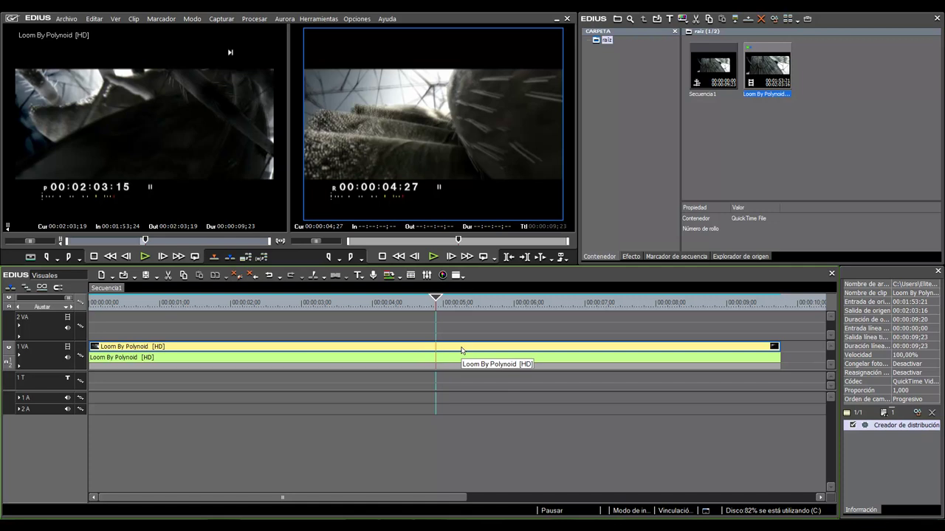
- Enlarge the clip on track 1 VA in the layouter until its picture fills the frame without black bars, and apply it
right_click(461, 351)
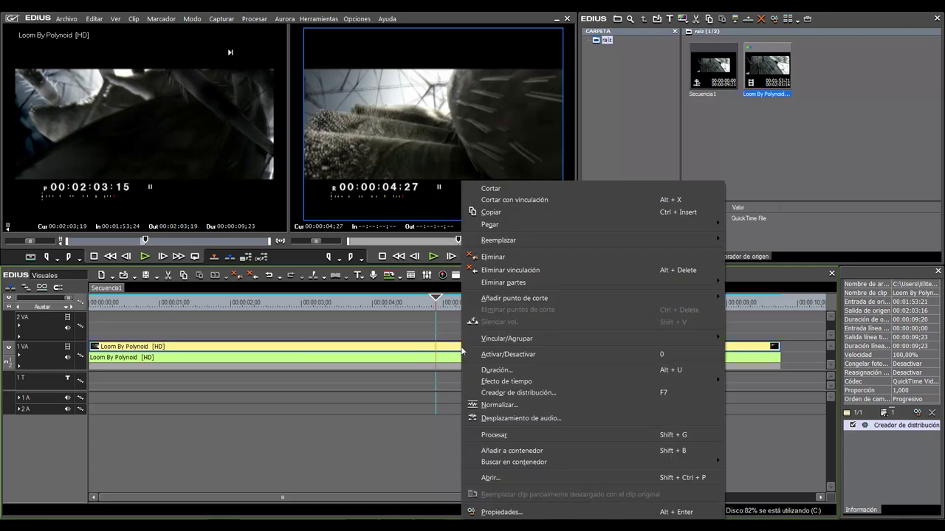
left_click(536, 394)
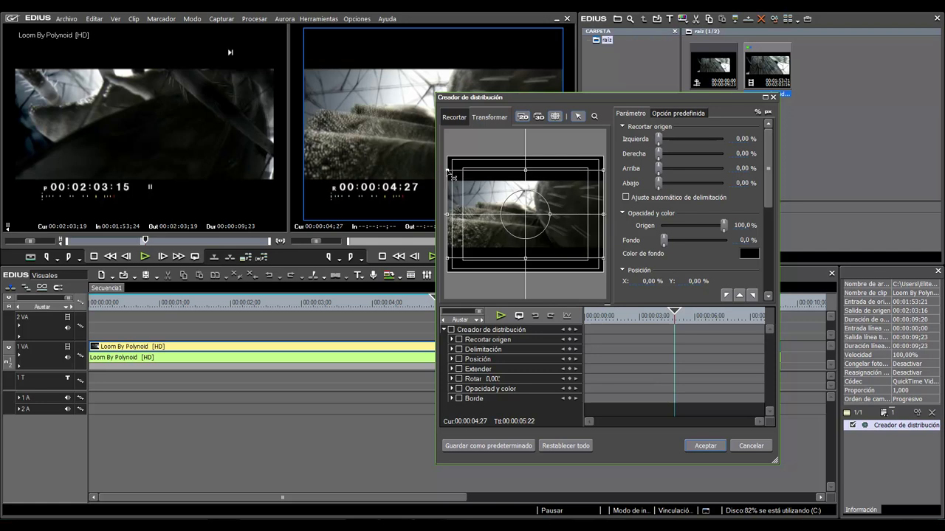
left_click_drag(448, 171, 402, 157)
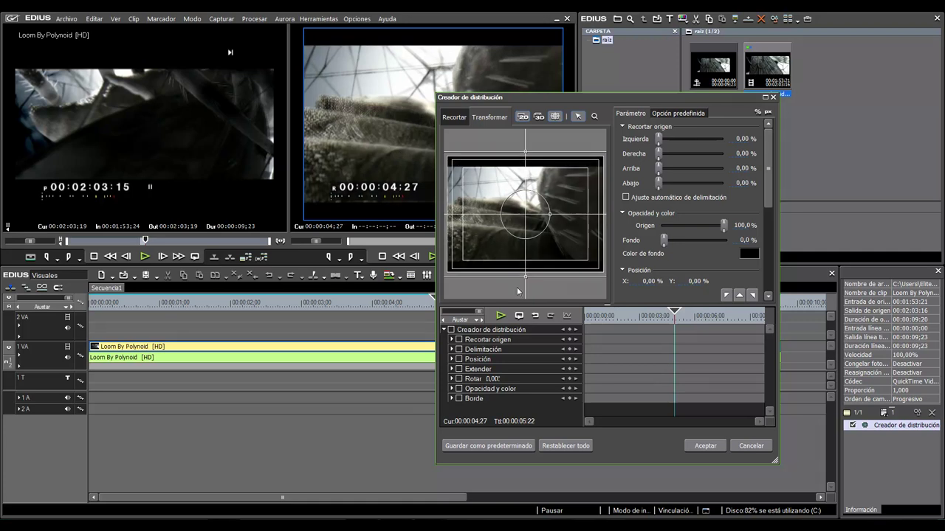
left_click_drag(526, 151, 526, 137)
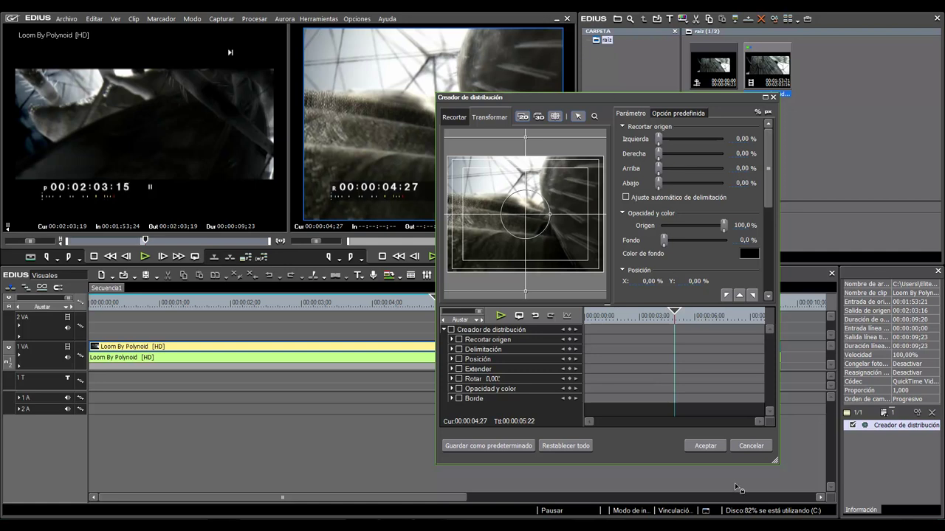
left_click(707, 446)
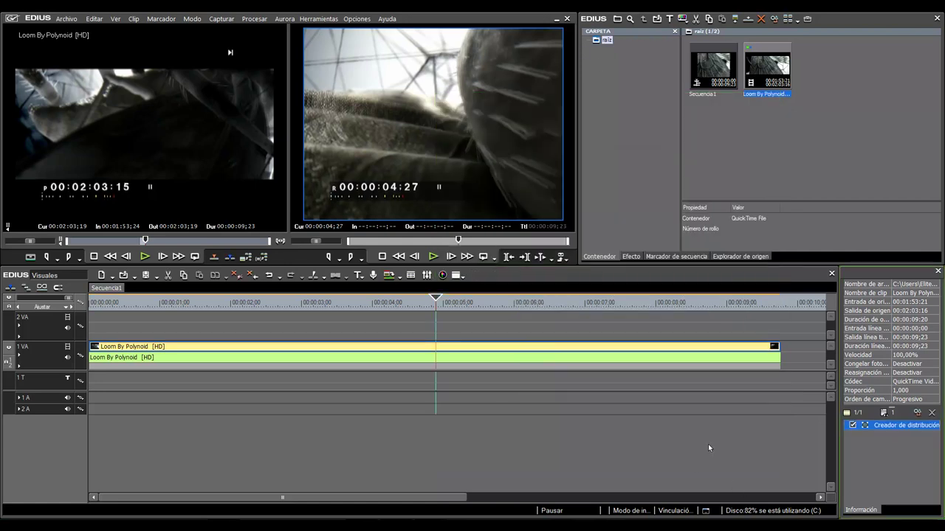
- Loop-play the sequence to check the enlarged picture and stop playback
left_click(483, 257)
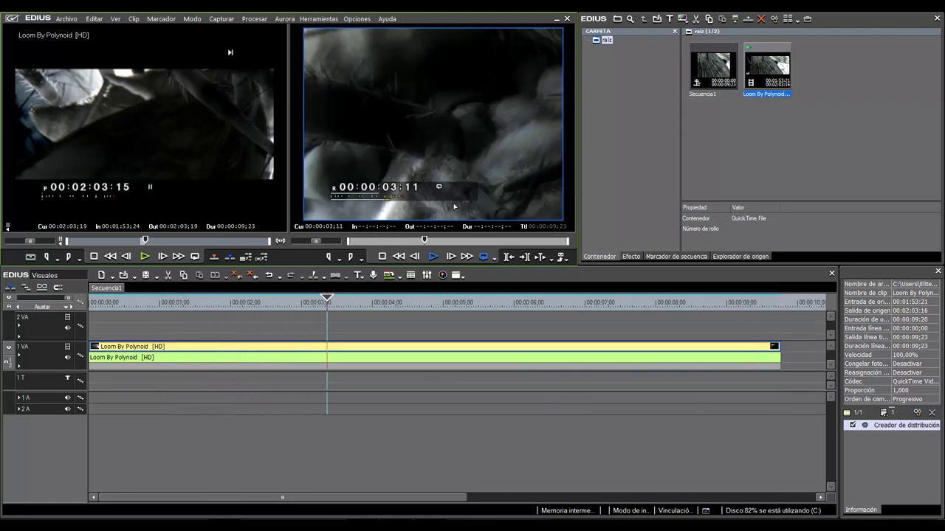
left_click(382, 256)
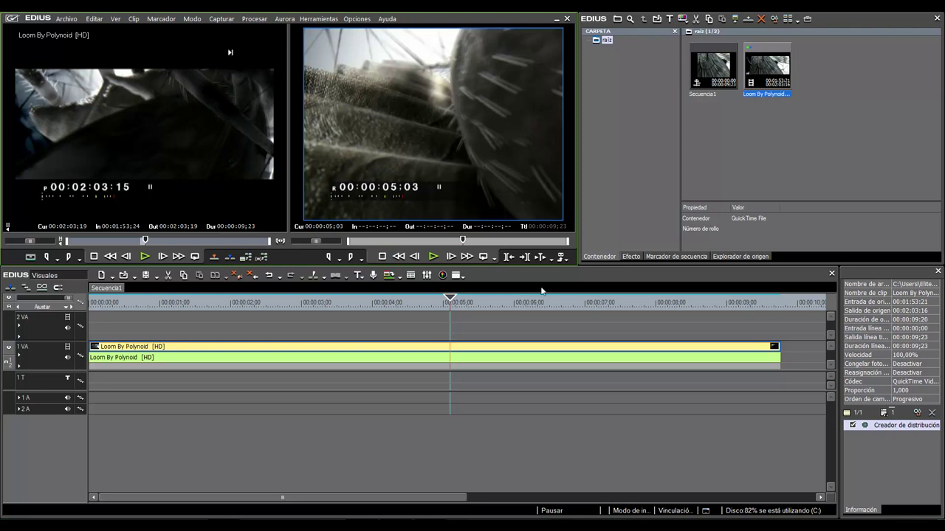
left_click(567, 261)
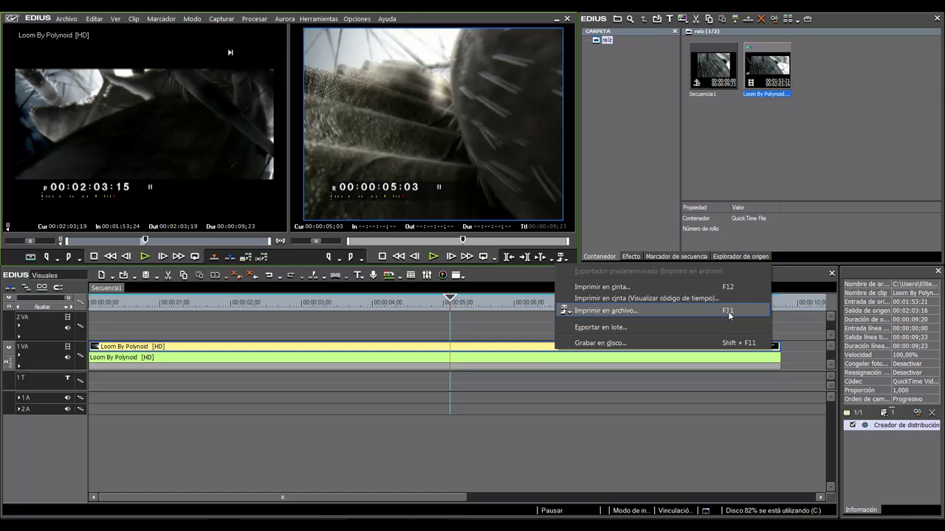
left_click(598, 313)
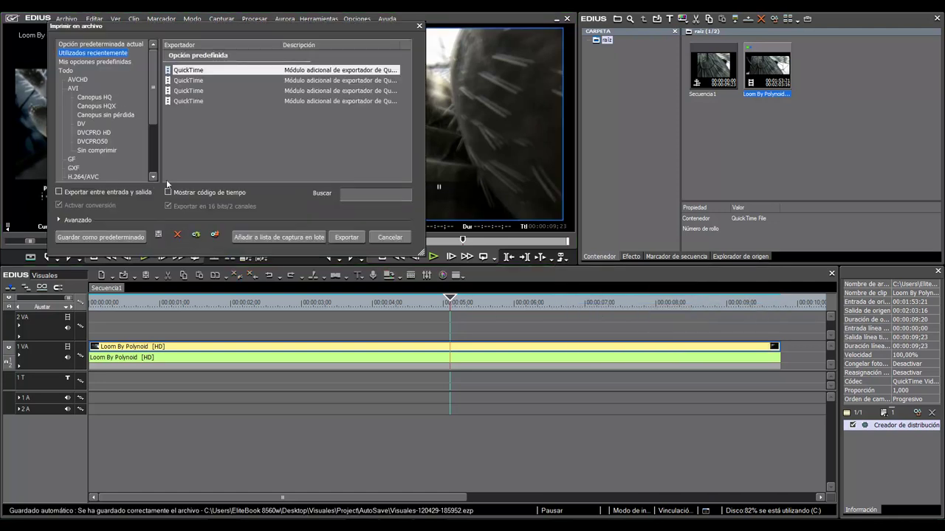
left_click(389, 237)
- Place the timeline cursor at about 00:00:04;16
left_click(474, 303)
left_click(418, 302)
left_click_drag(418, 304, 411, 306)
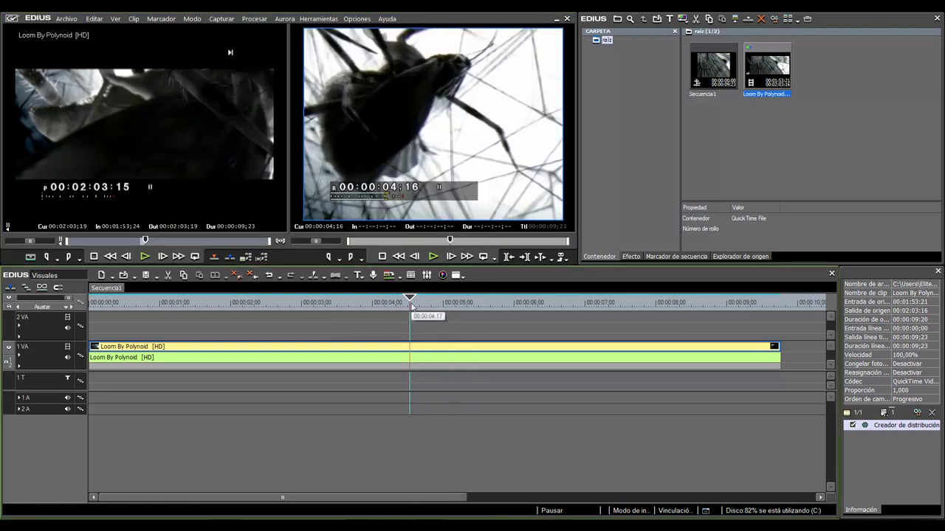
- Start a file export of the sequence using the general QuickTime exporter instead of one of its device or DV presets
key("F11")
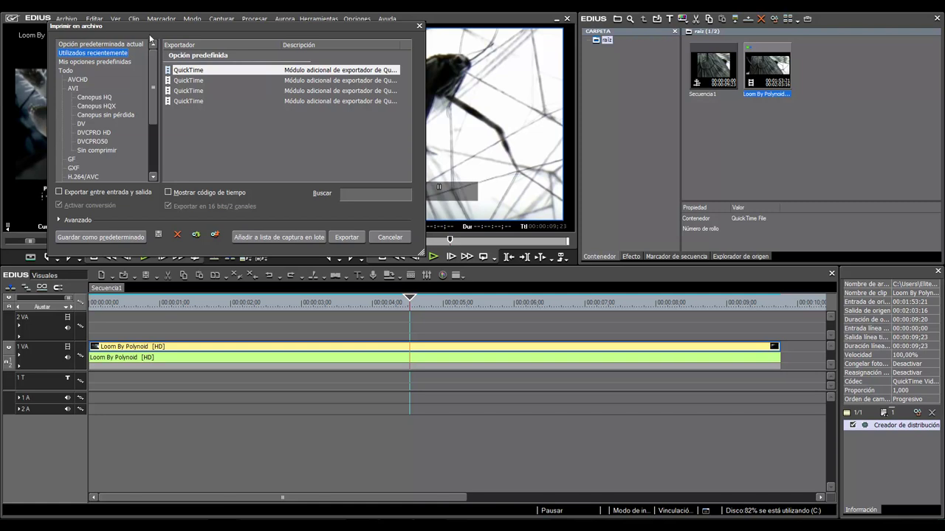
left_click_drag(157, 28, 347, 179)
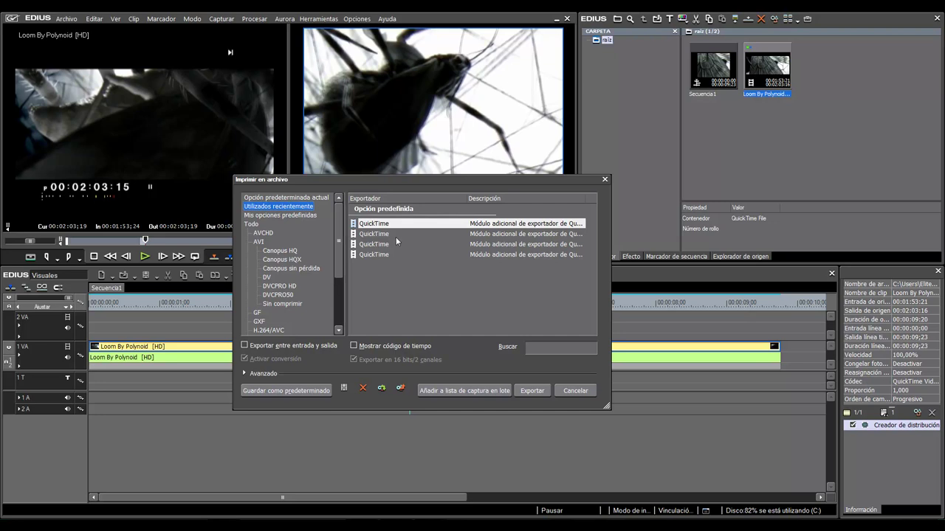
scroll(340, 236, "down", 4)
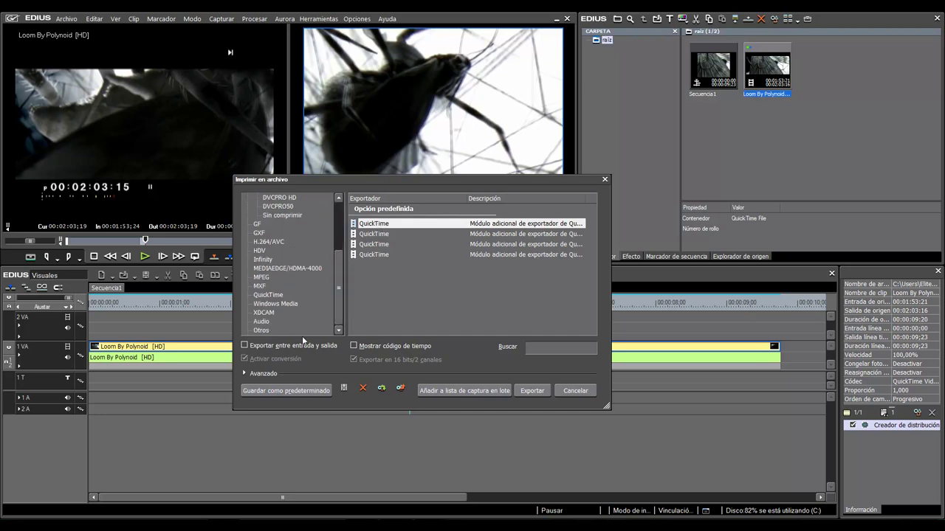
left_click(267, 295)
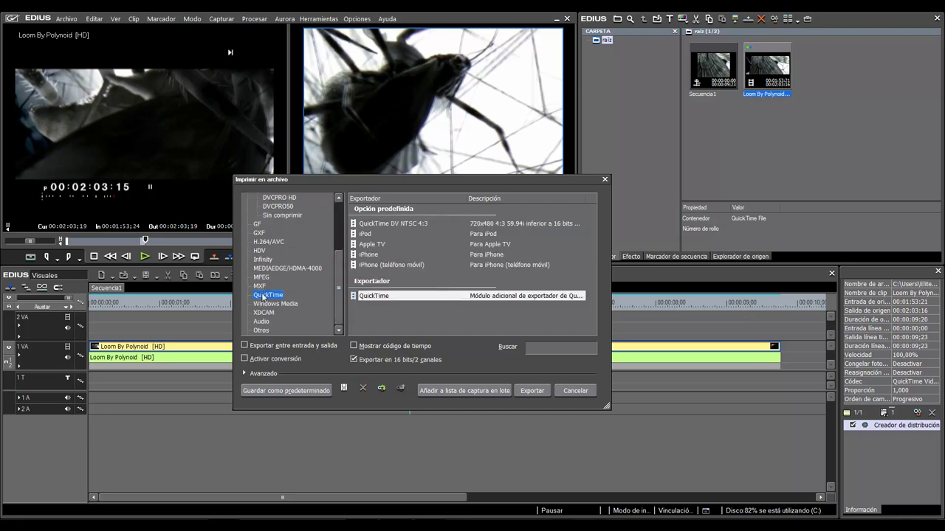
scroll(336, 281, "up", 5)
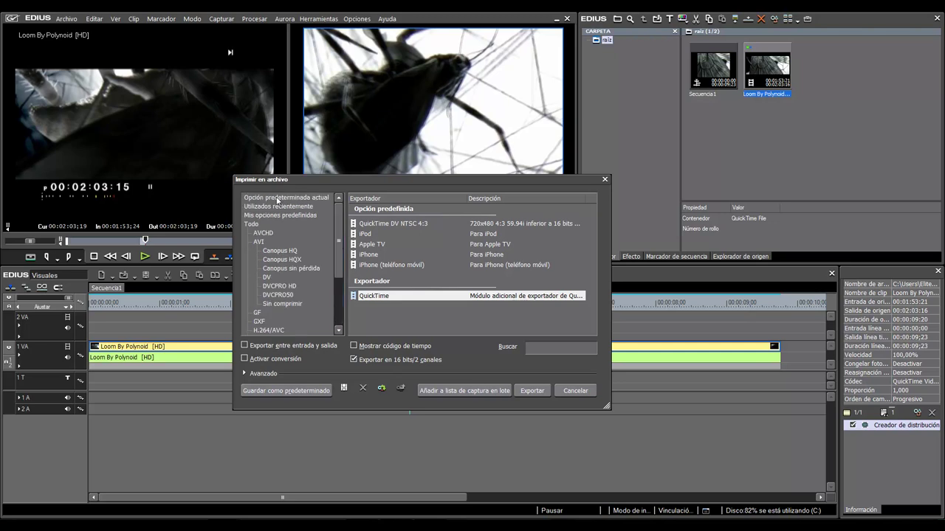
left_click(279, 207)
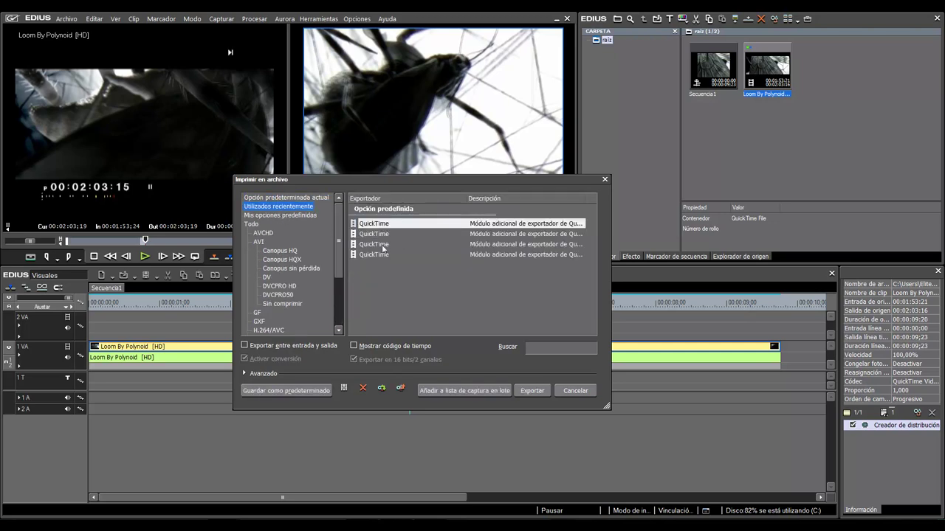
scroll(339, 263, "down", 1)
scroll(340, 263, "down", 3)
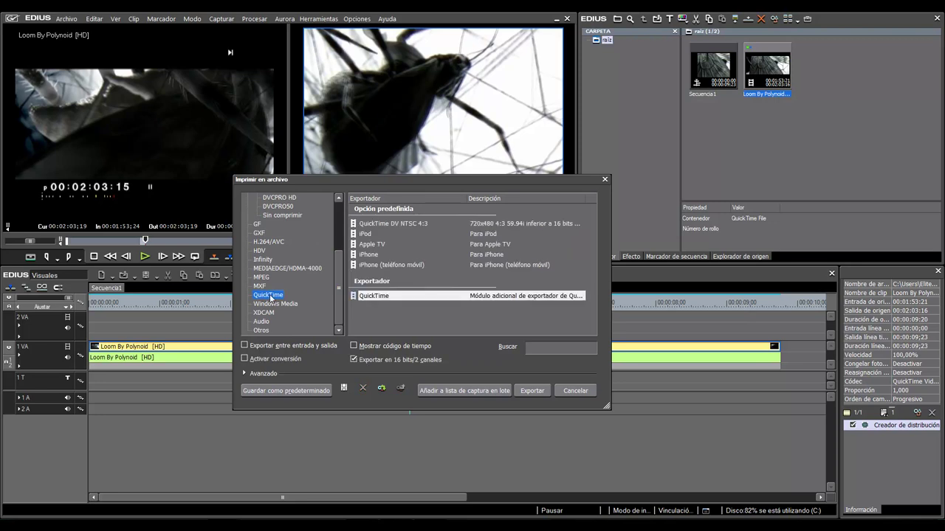
left_click(372, 295)
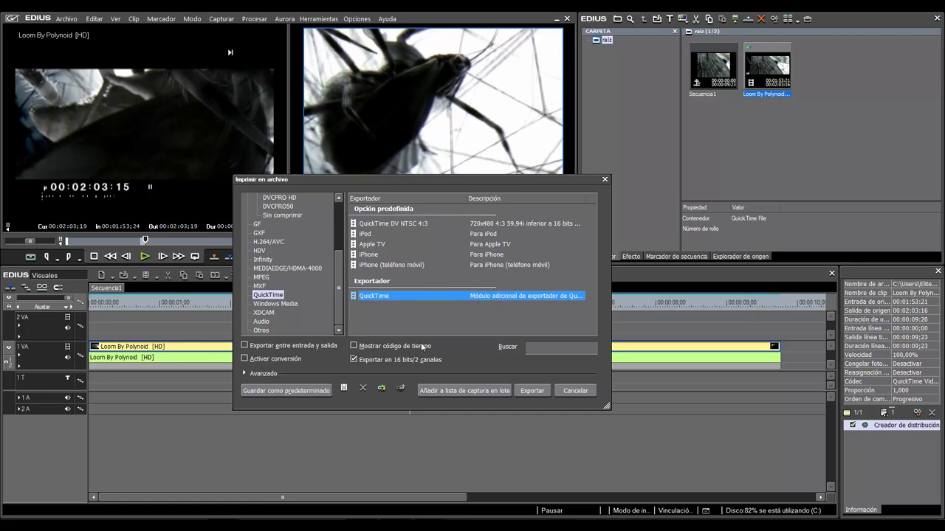
left_click(532, 391)
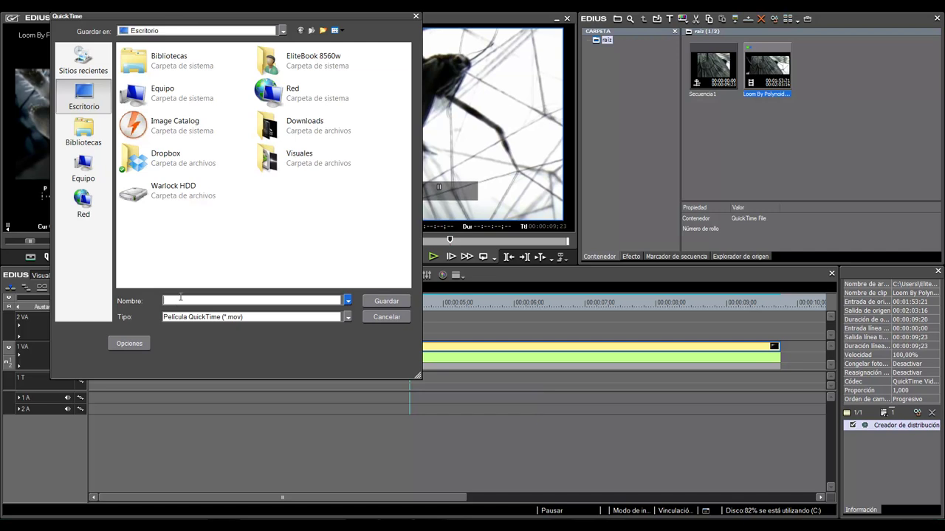
- Name the exported QuickTime movie Visual1, with the desktop as its destination
type("V")
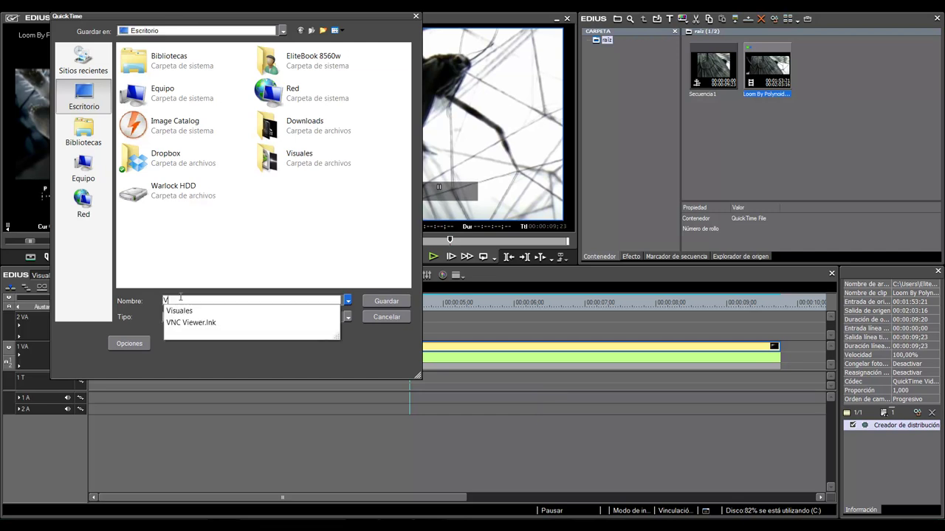
type("isual")
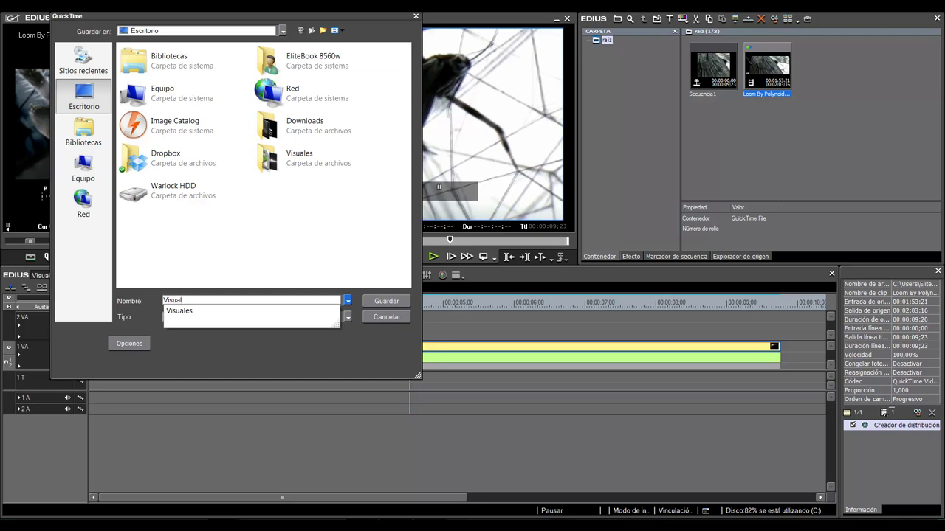
left_click(180, 297)
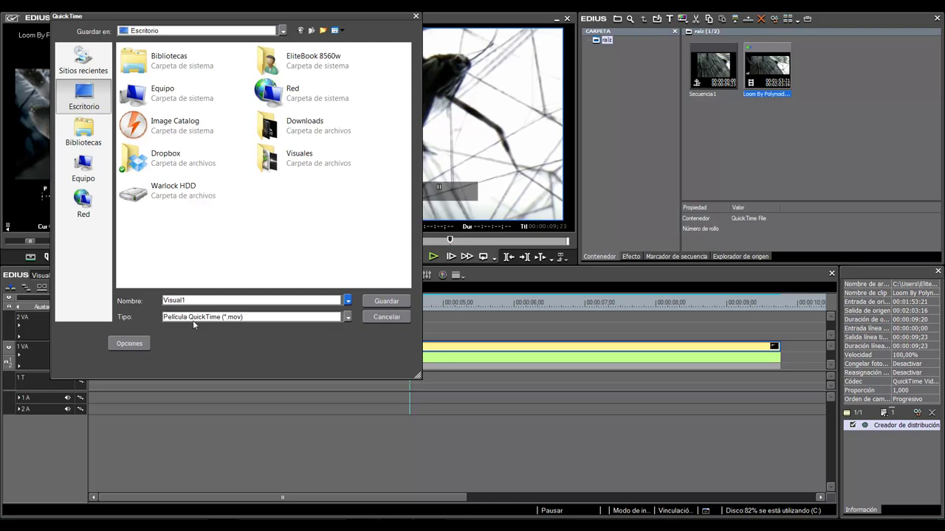
- In the movie's export options, turn off sound and the preparation for real-time streaming
left_click(130, 343)
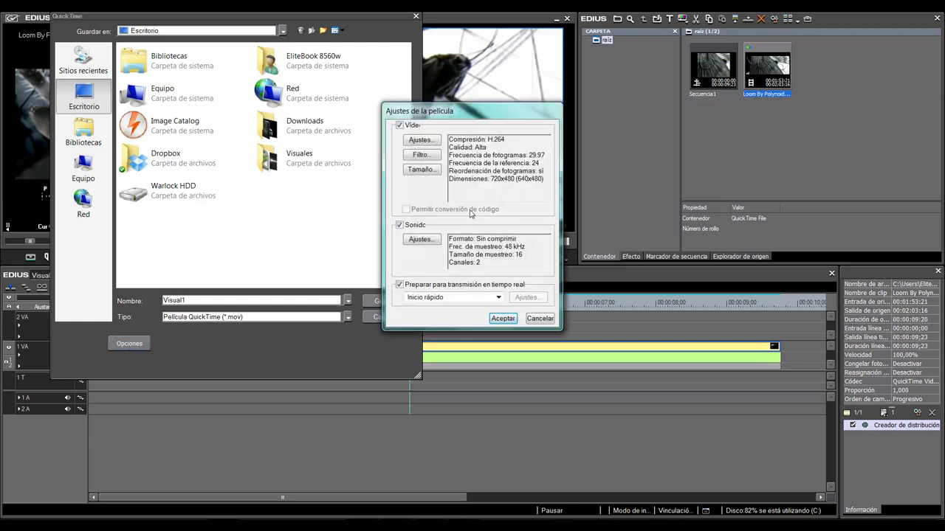
left_click(400, 226)
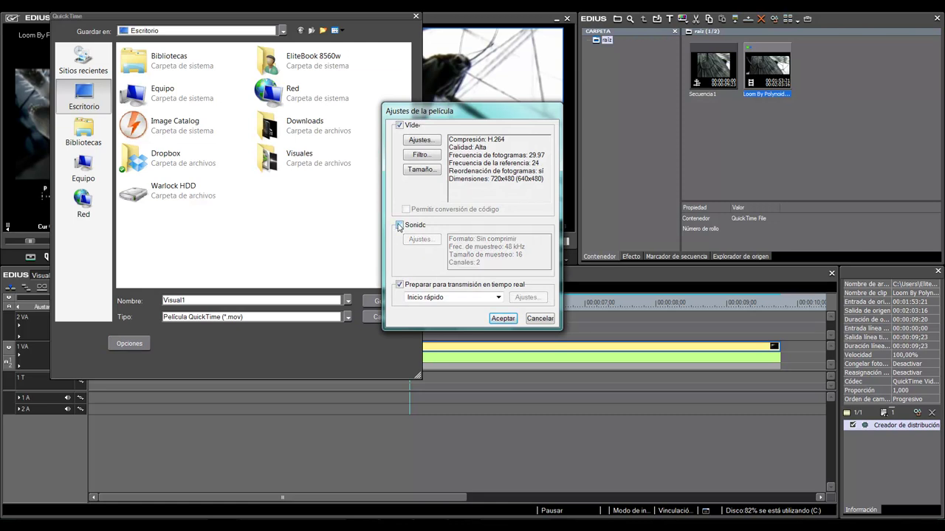
left_click(400, 285)
- Set the export's video compression to Photo - JPEG with a frame rate of 29 and apply the settings
left_click(419, 140)
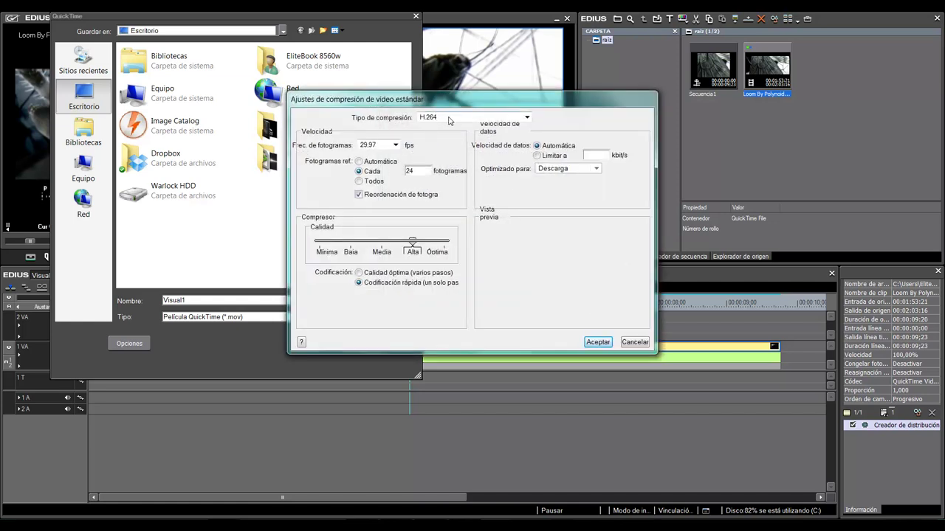
left_click(448, 119)
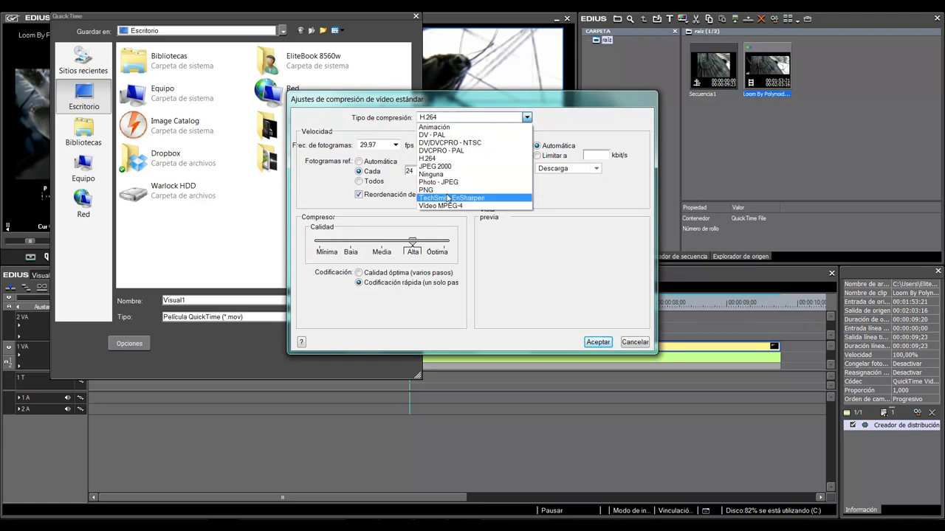
left_click(428, 183)
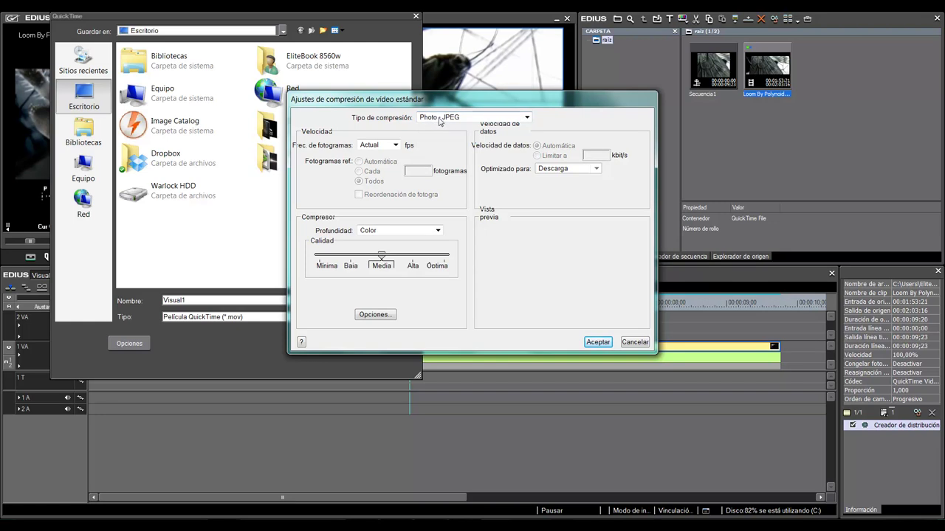
left_click(378, 145)
left_click(372, 220)
left_click(596, 342)
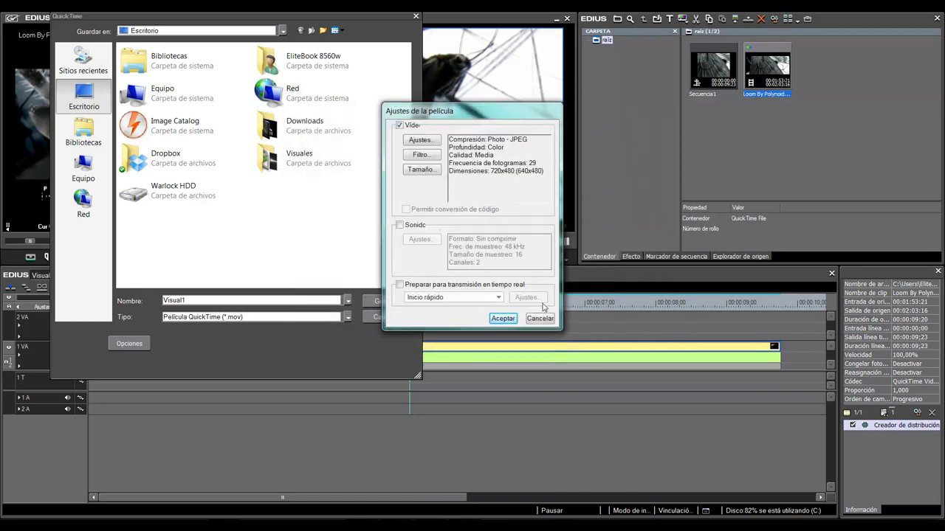
- Set the export dimensions to NTSC 720 x 480 4:3, leave source deinterlacing off, and accept the movie settings
left_click(423, 172)
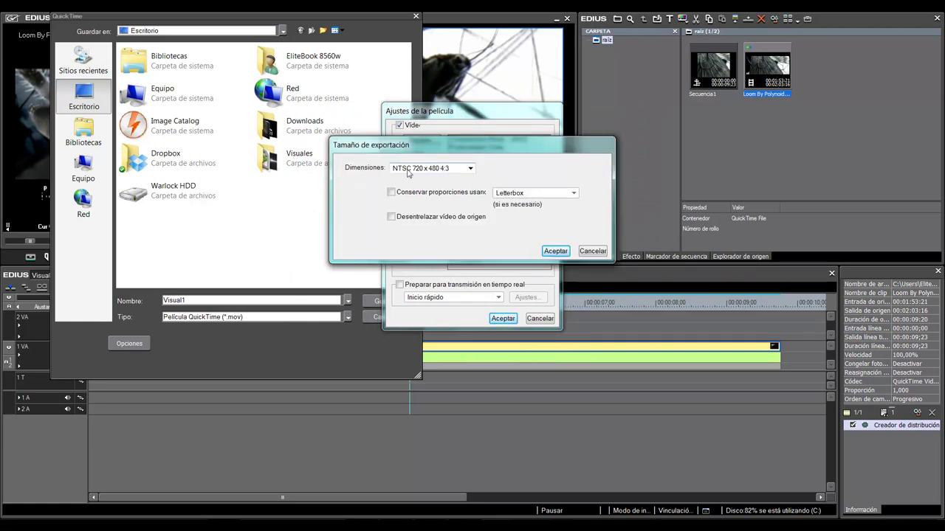
left_click(421, 172)
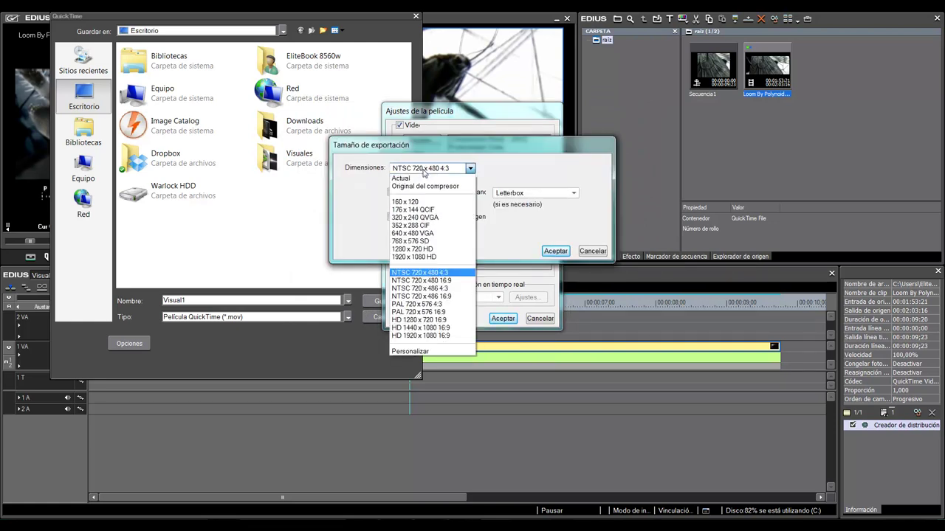
left_click(445, 273)
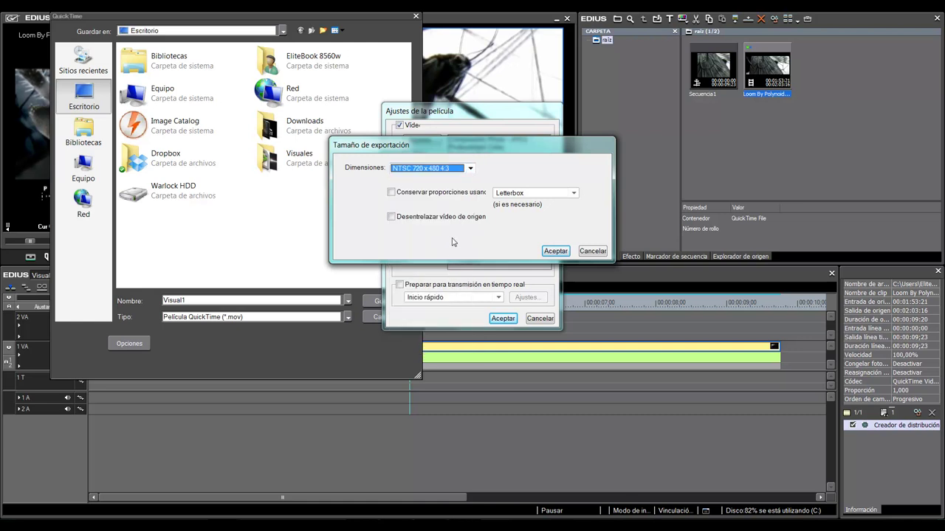
left_click(392, 217)
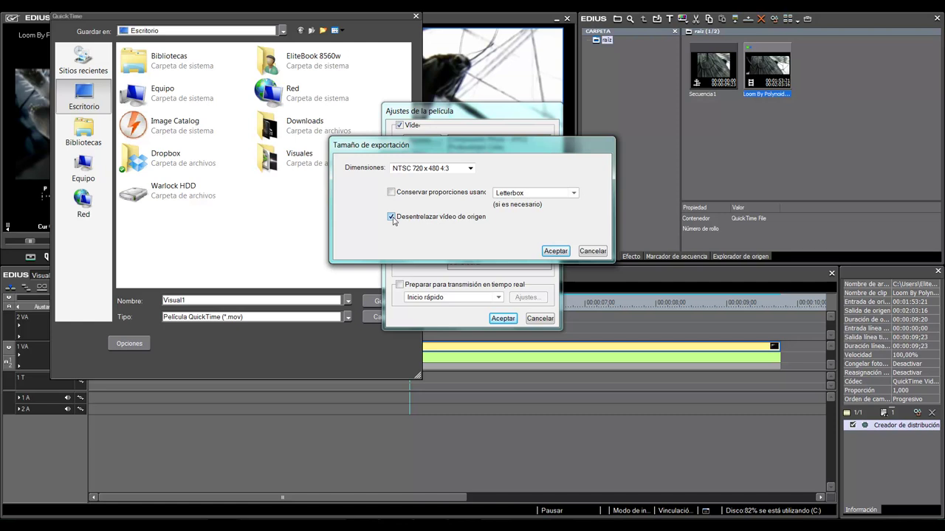
left_click(392, 218)
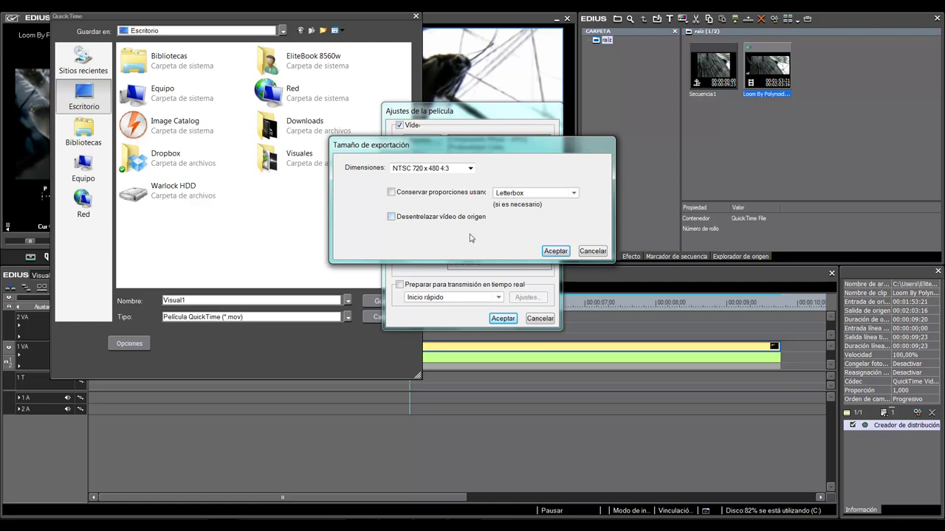
left_click(556, 251)
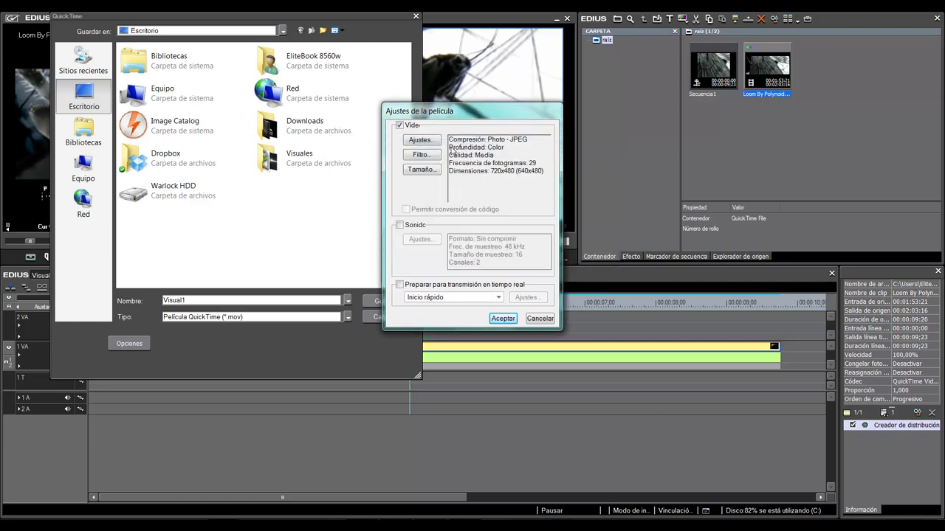
left_click(502, 319)
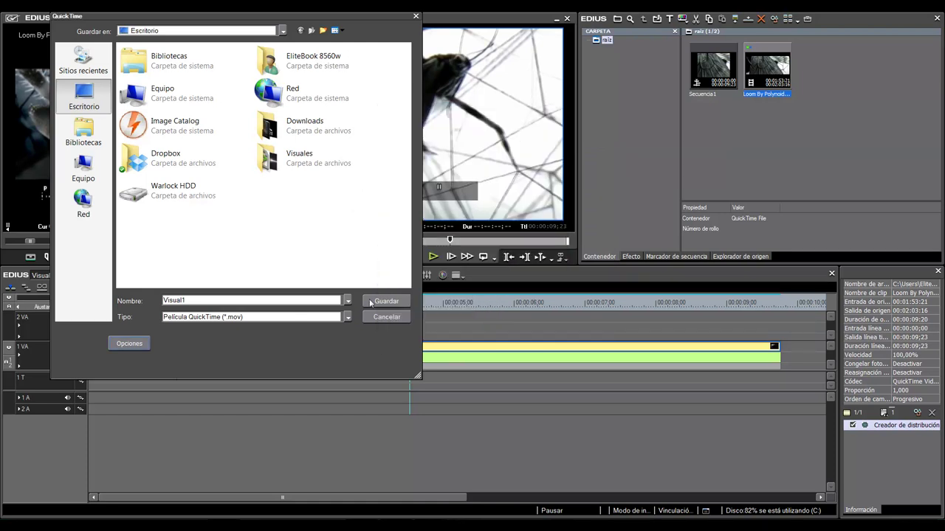
- Recheck the movie's compression and size options, and save Visual1 to run the export
left_click(130, 345)
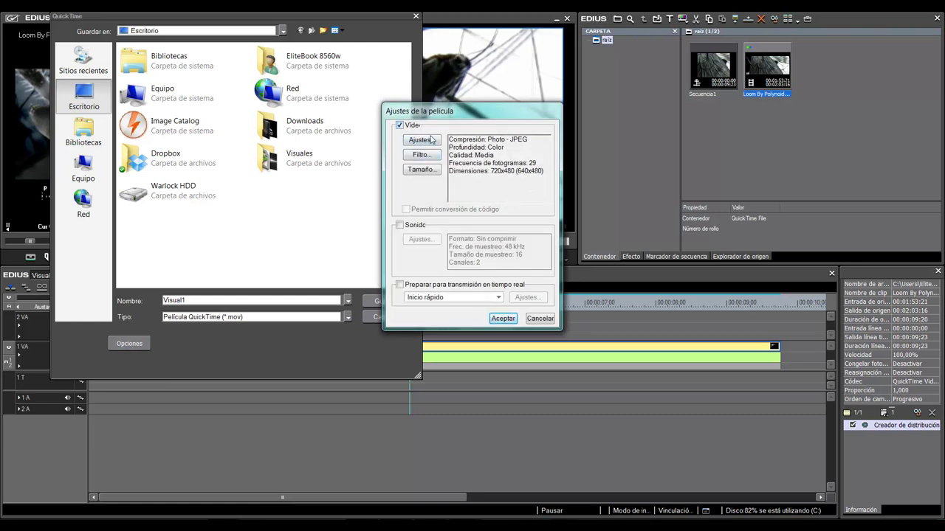
left_click(432, 143)
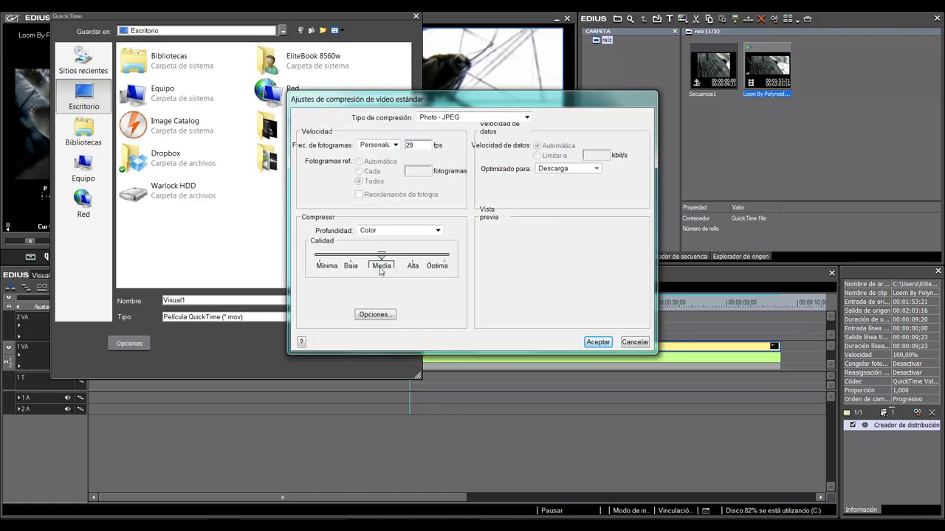
left_click(598, 344)
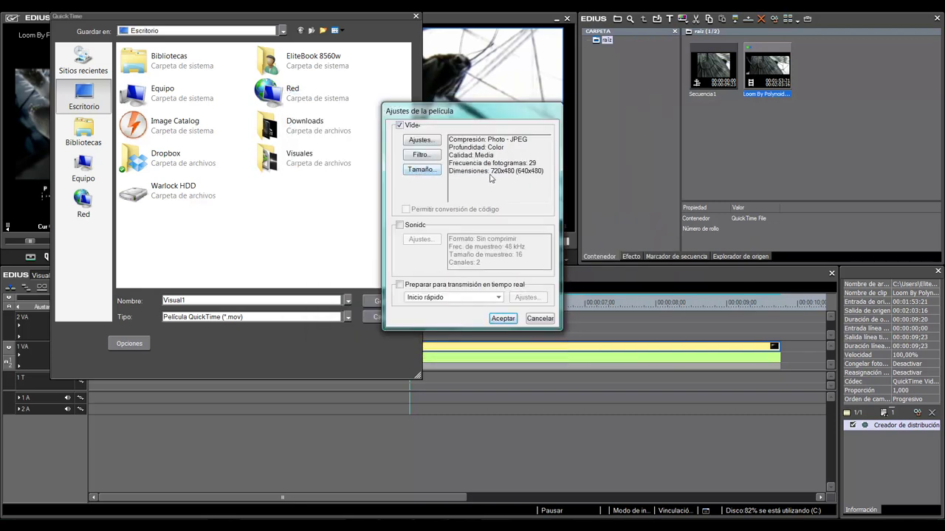
left_click(434, 172)
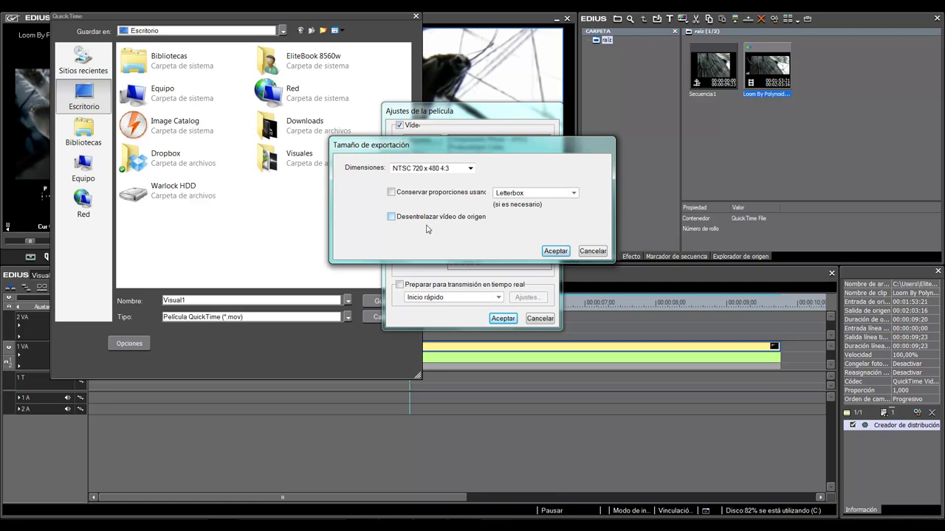
left_click(592, 252)
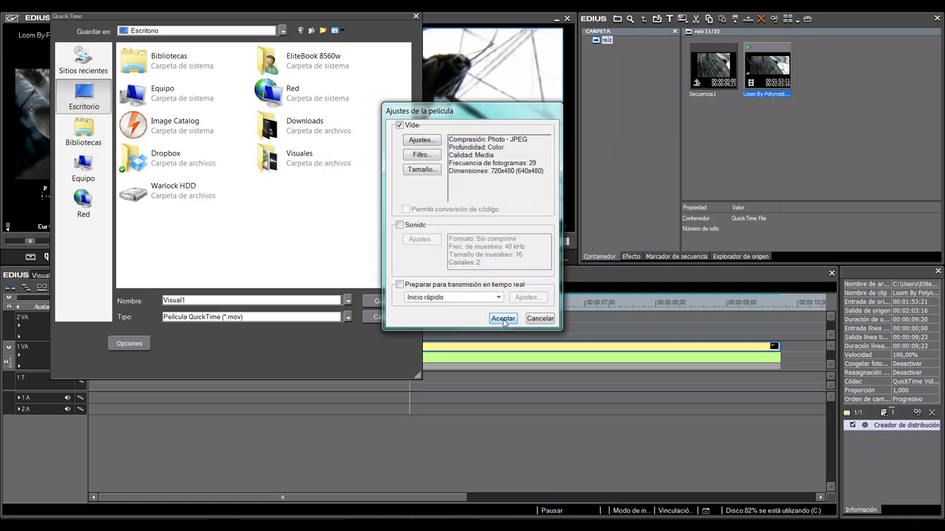
left_click(503, 319)
left_click(387, 301)
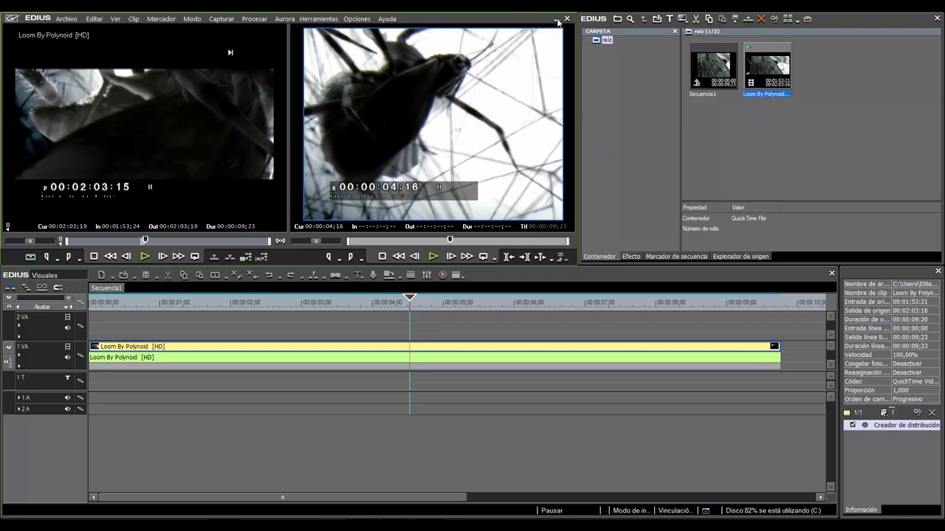
- Minimize EDIUS and play the exported Visual1 movie from the desktop in its default player, closing the player when done
left_click(556, 21)
double_click(22, 83)
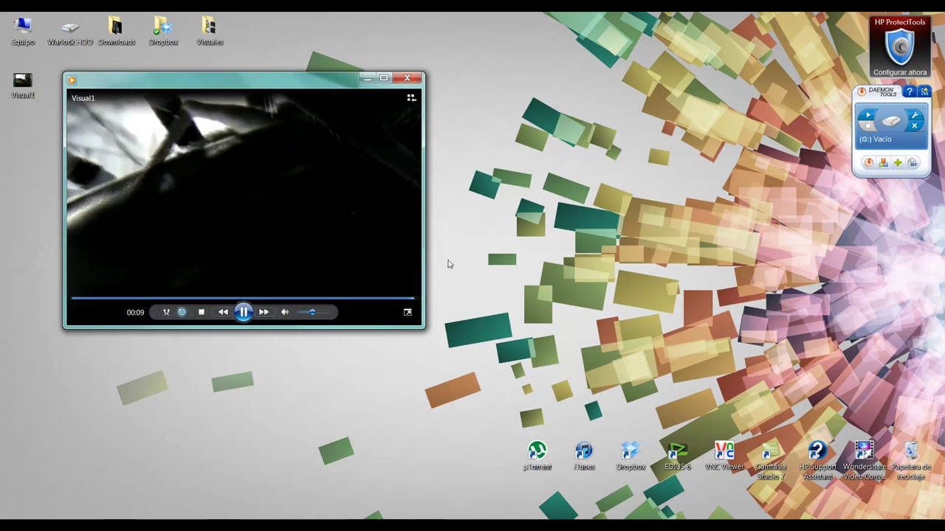
left_click(406, 78)
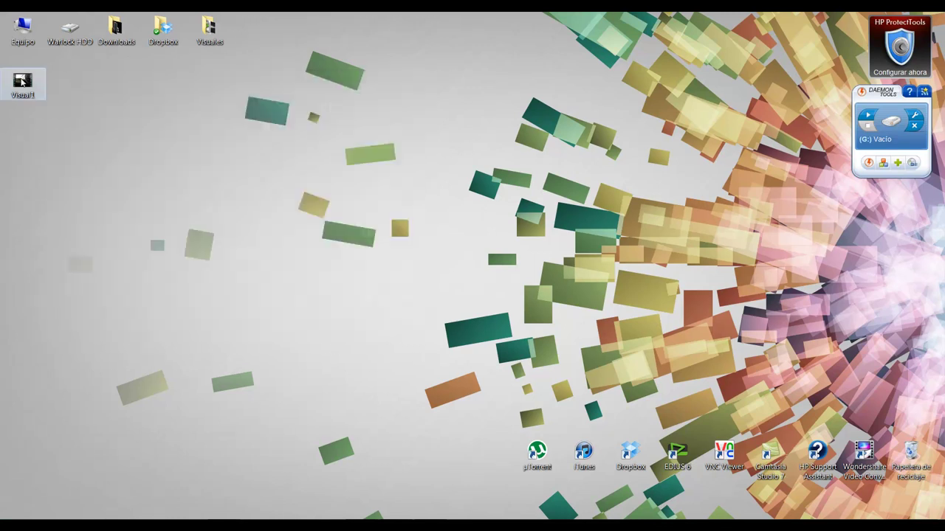
- Open Visual1 in QuickTime Player, show its movie inspector, and play it in a window moved clear of the desktop file
right_click(23, 81)
mouse_move(74, 111)
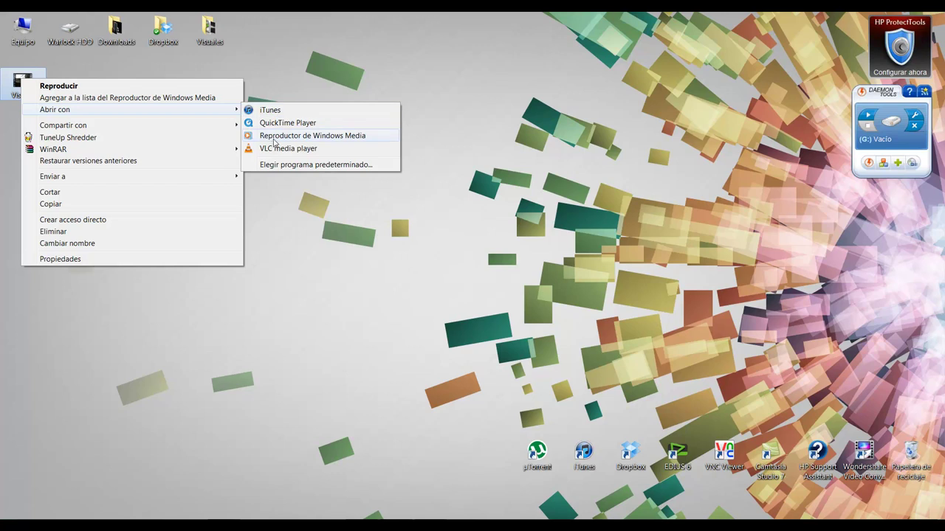
left_click(286, 124)
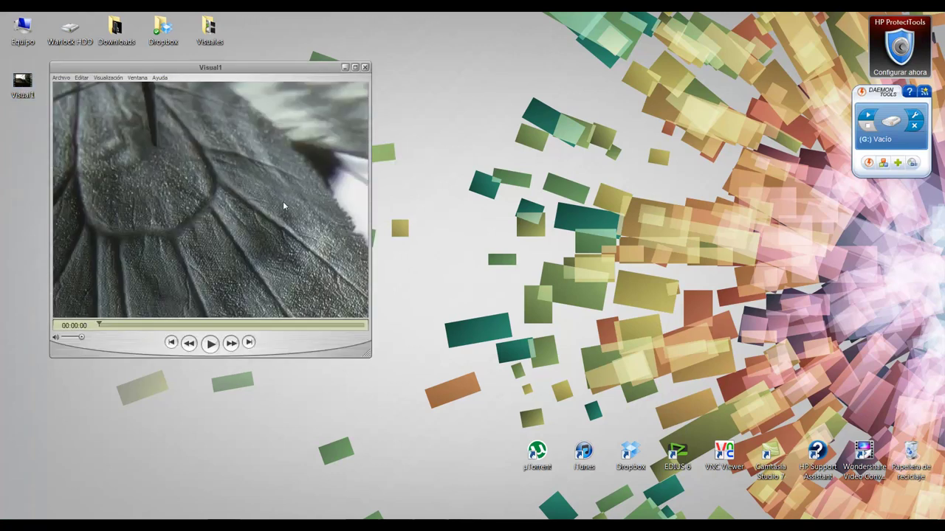
key("ctrl+i")
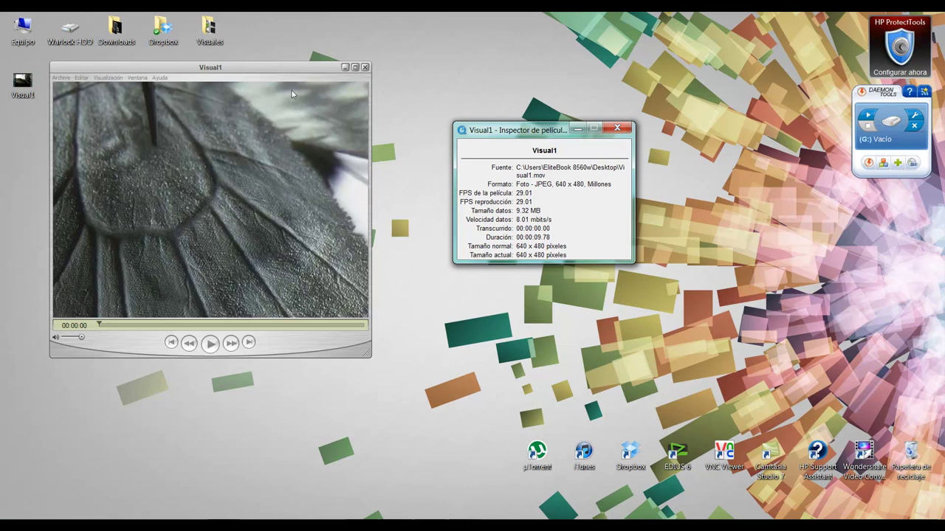
left_click(210, 345)
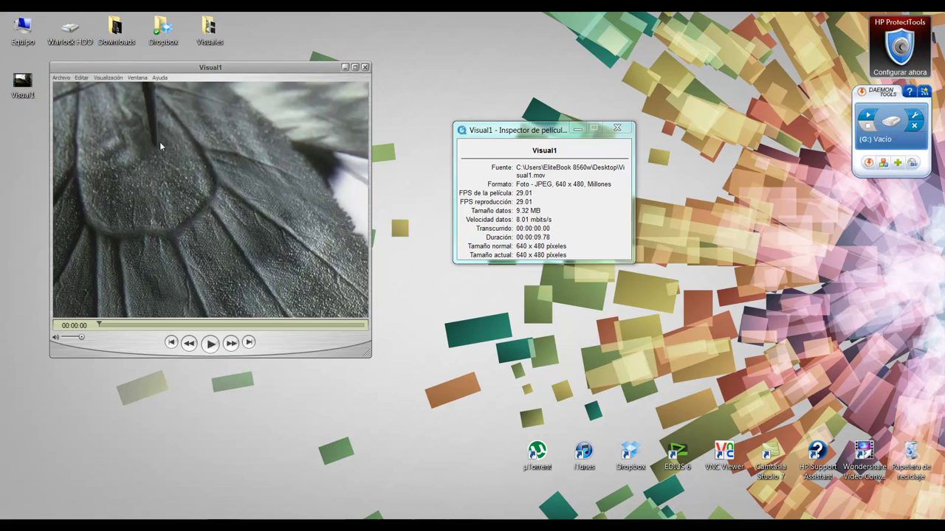
left_click_drag(148, 68, 342, 201)
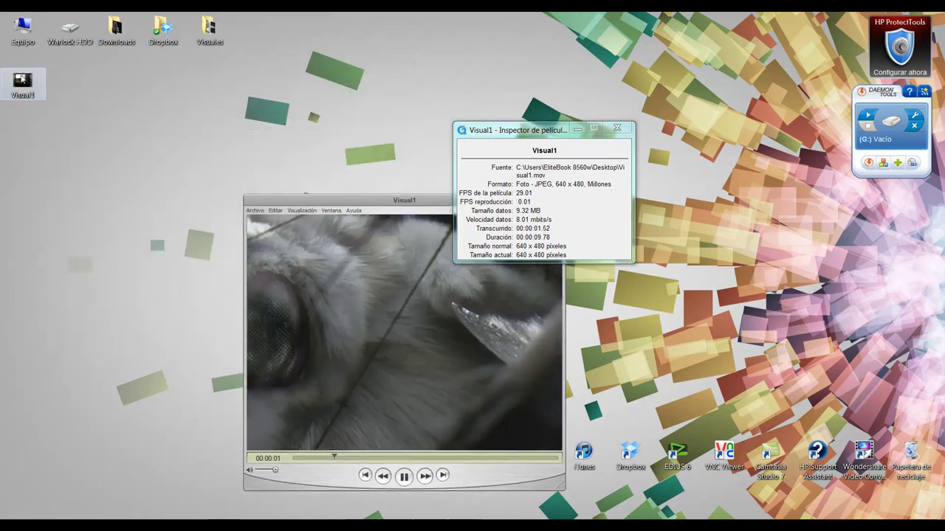
- Open Visual1 in VLC media player as well, and arrange both players and the movie inspector side by side without overlap
right_click(9, 78)
mouse_move(74, 110)
left_click(280, 145)
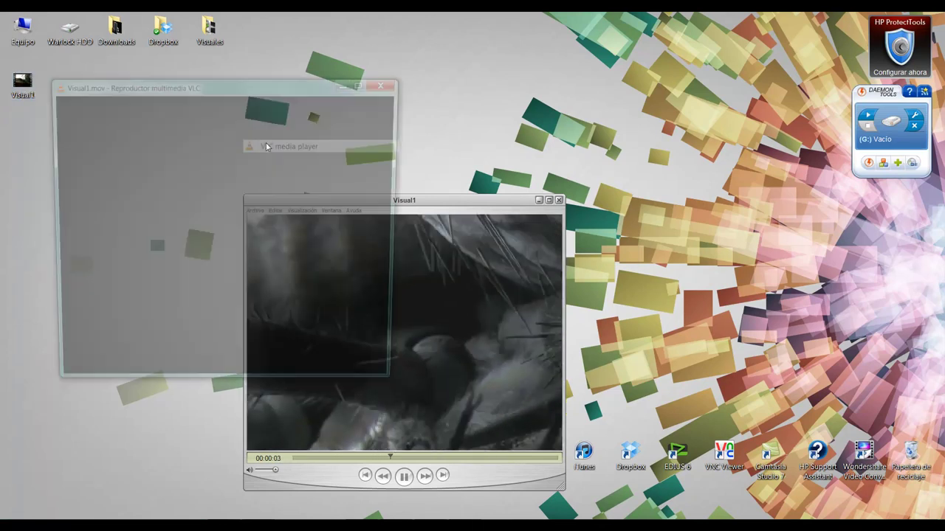
left_click_drag(456, 206, 621, 98)
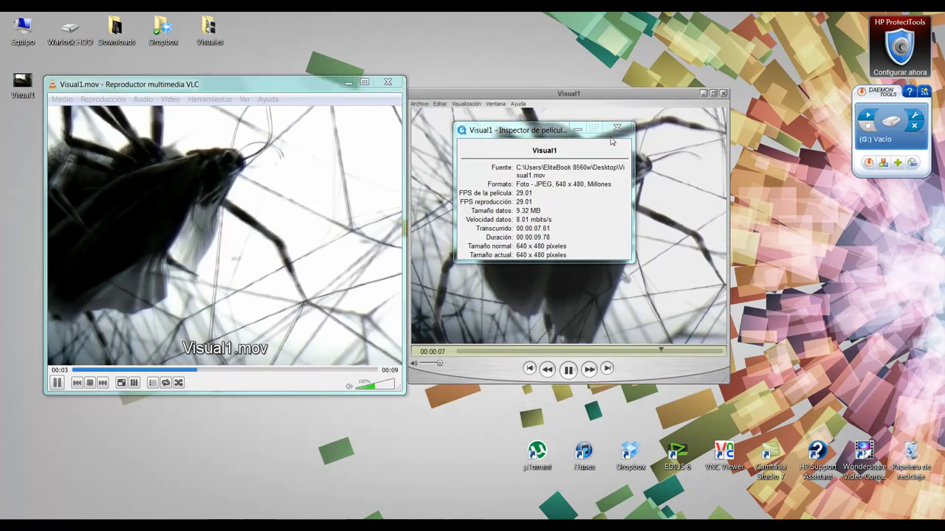
left_click_drag(531, 129, 821, 237)
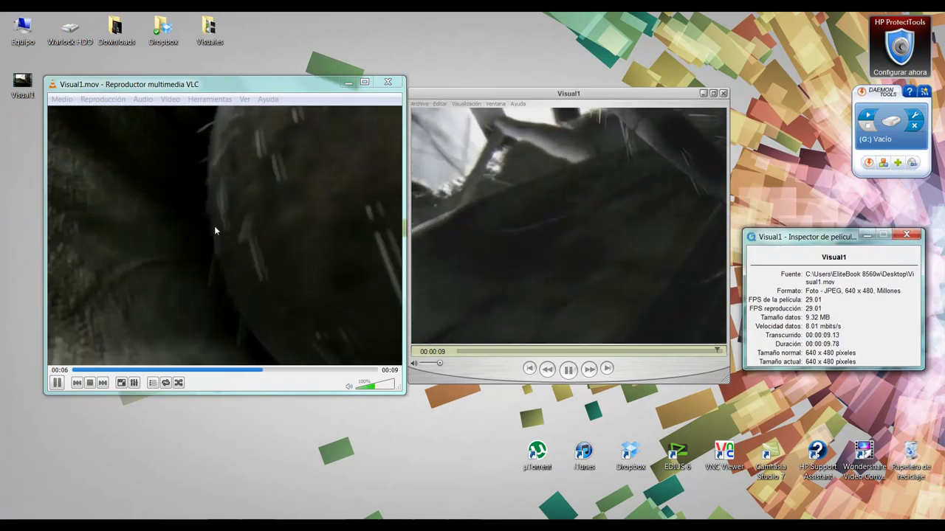
- Scrub the QuickTime Player copy to about 5 seconds and replay Visual1 in VLC to compare the picture
left_click(468, 95)
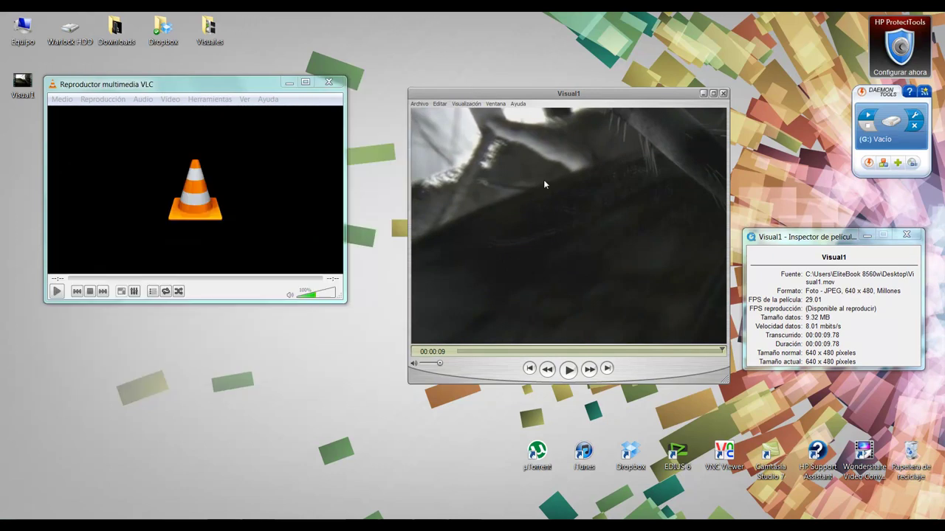
left_click_drag(498, 350, 619, 360)
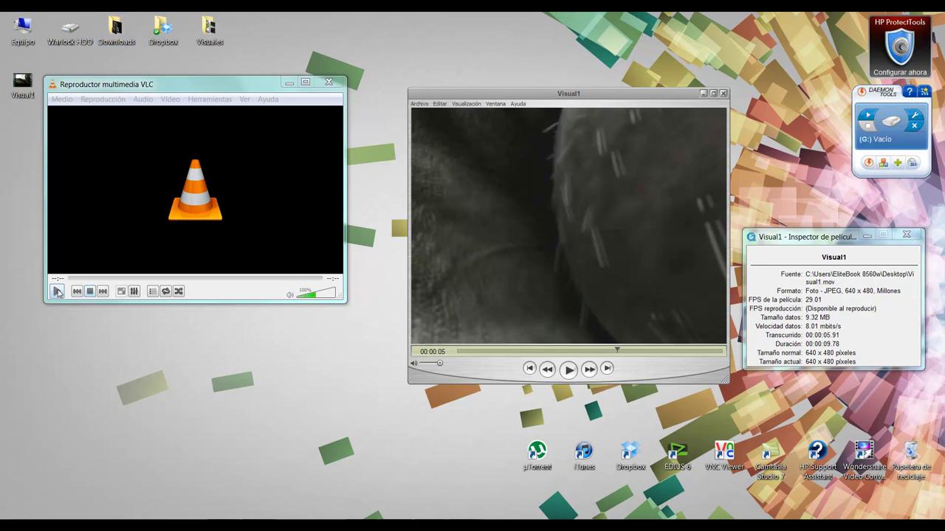
left_click(56, 293)
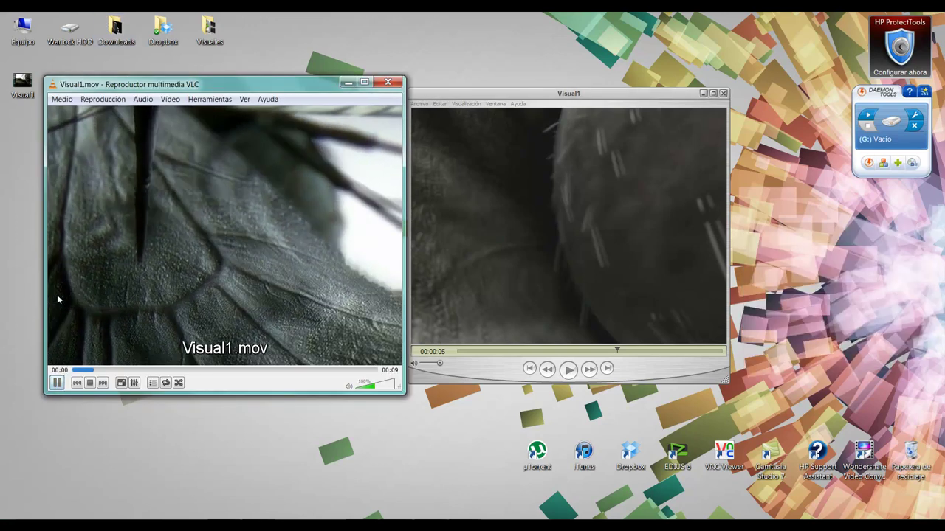